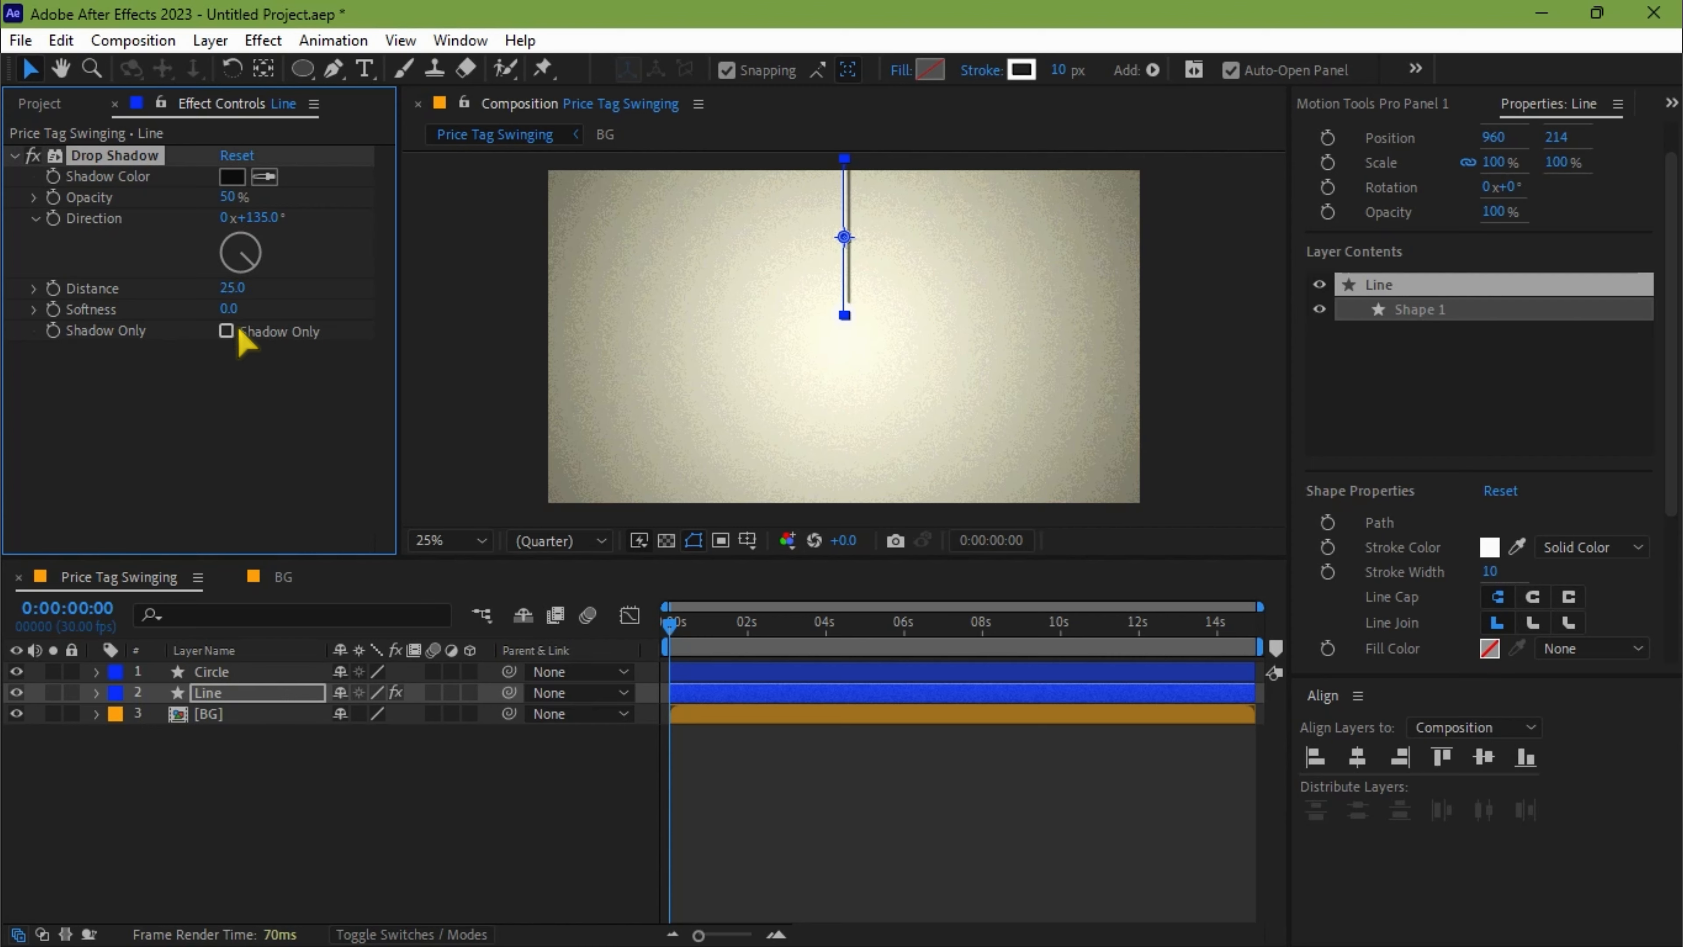
# Set the Line layer's Drop Shadow to softness 58, opacity 61% and distance 14.
pyautogui.moveTo(277, 315)
pyautogui.mouseDown()
pyautogui.moveTo(359, 317)
pyautogui.moveTo(304, 317)
pyautogui.mouseUp()
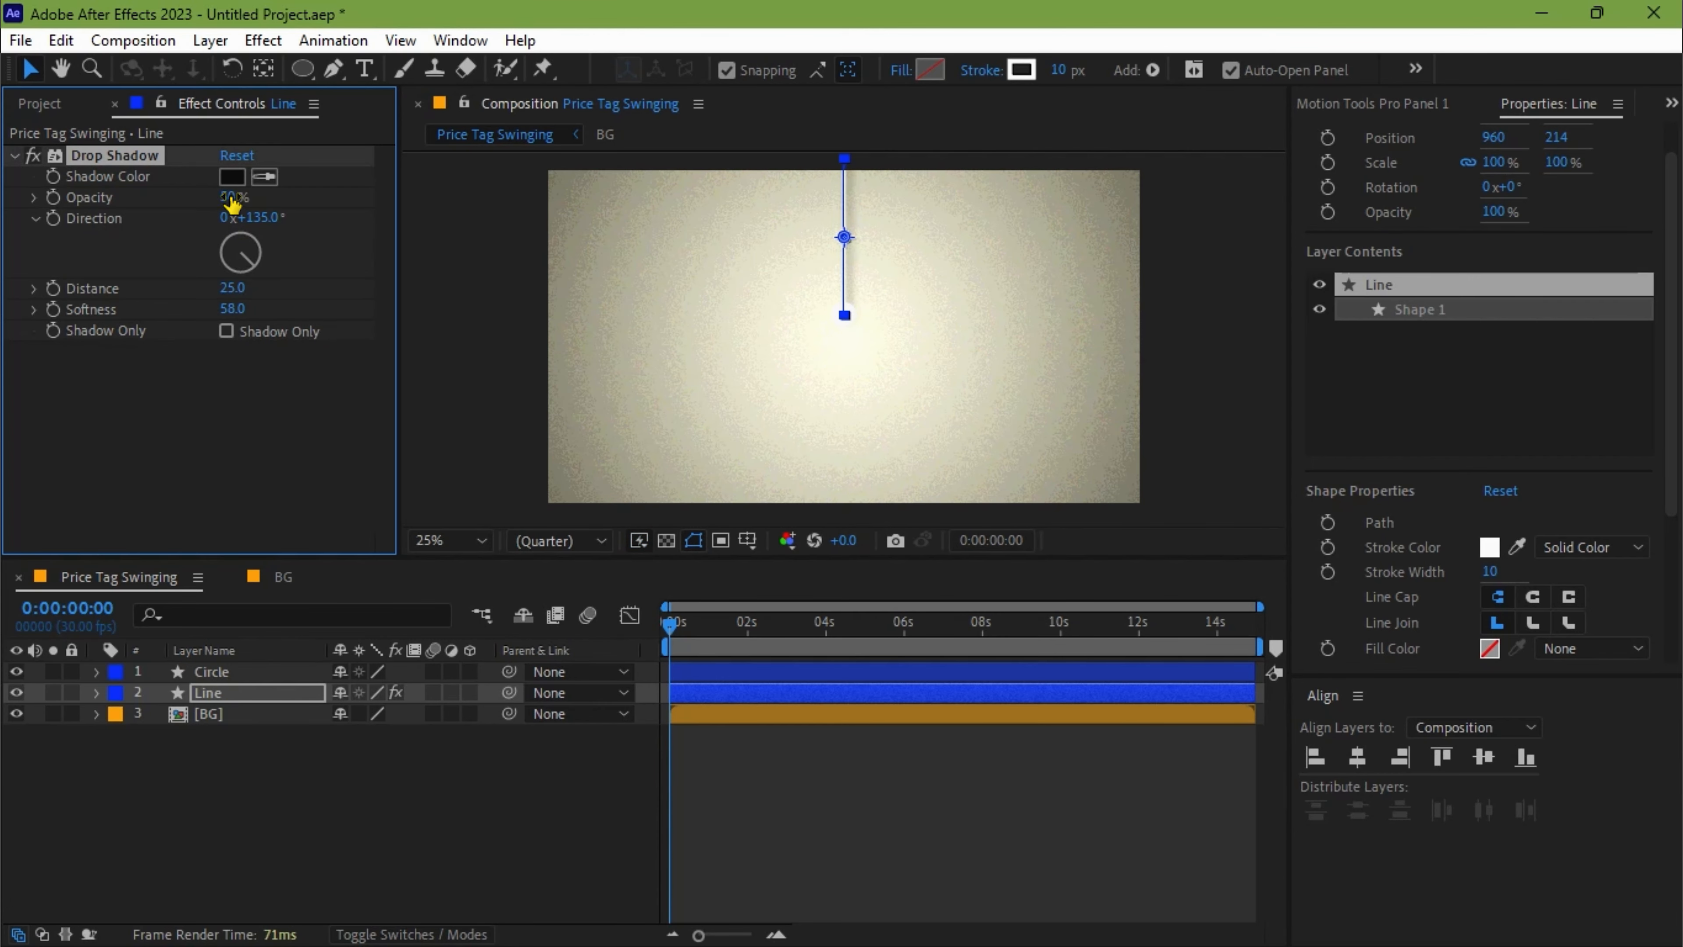
pyautogui.moveTo(232, 202); pyautogui.dragTo(267, 201)
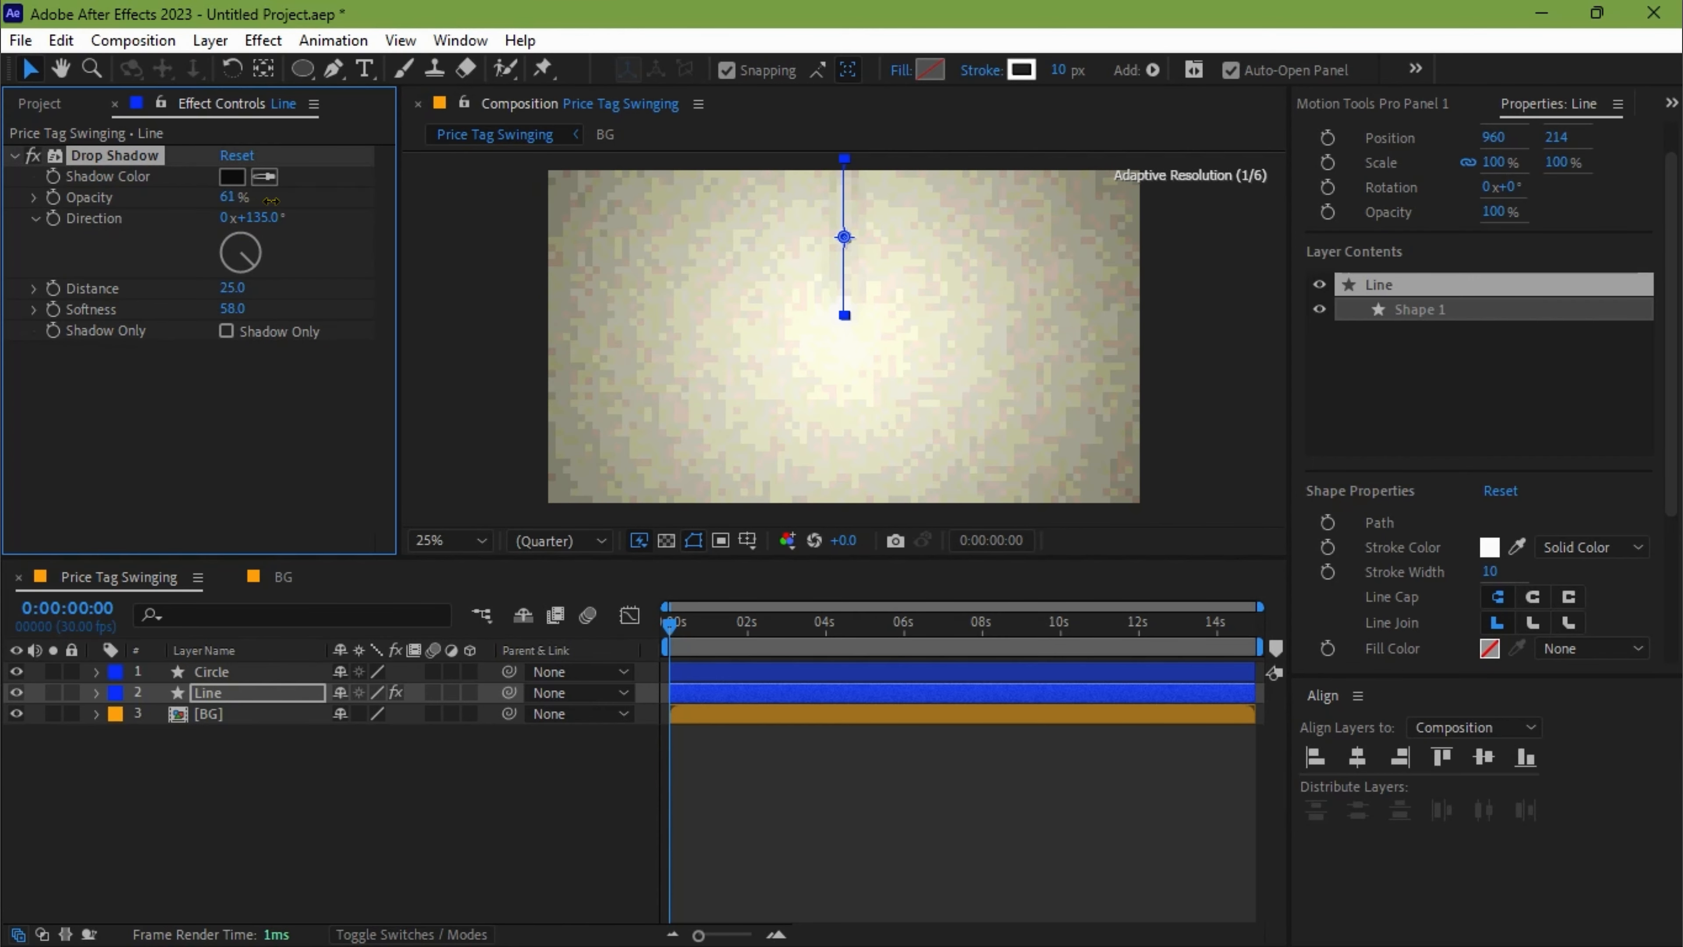
pyautogui.press('space')
pyautogui.moveTo(225, 289); pyautogui.dragTo(207, 288)
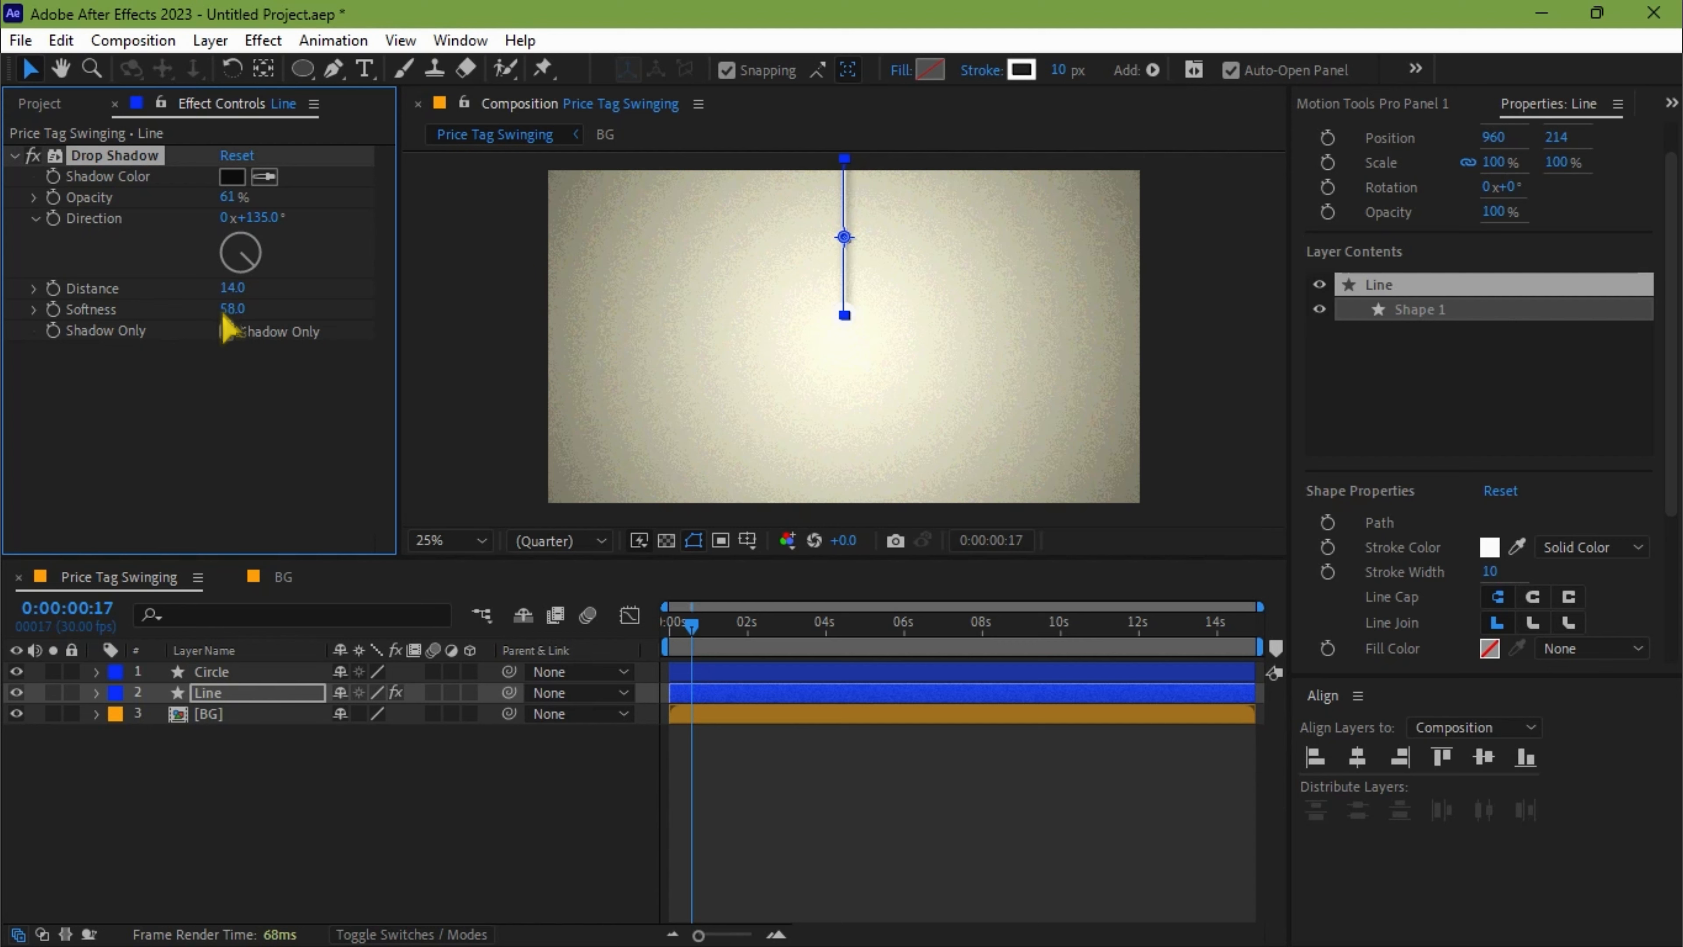
pyautogui.press('Home')
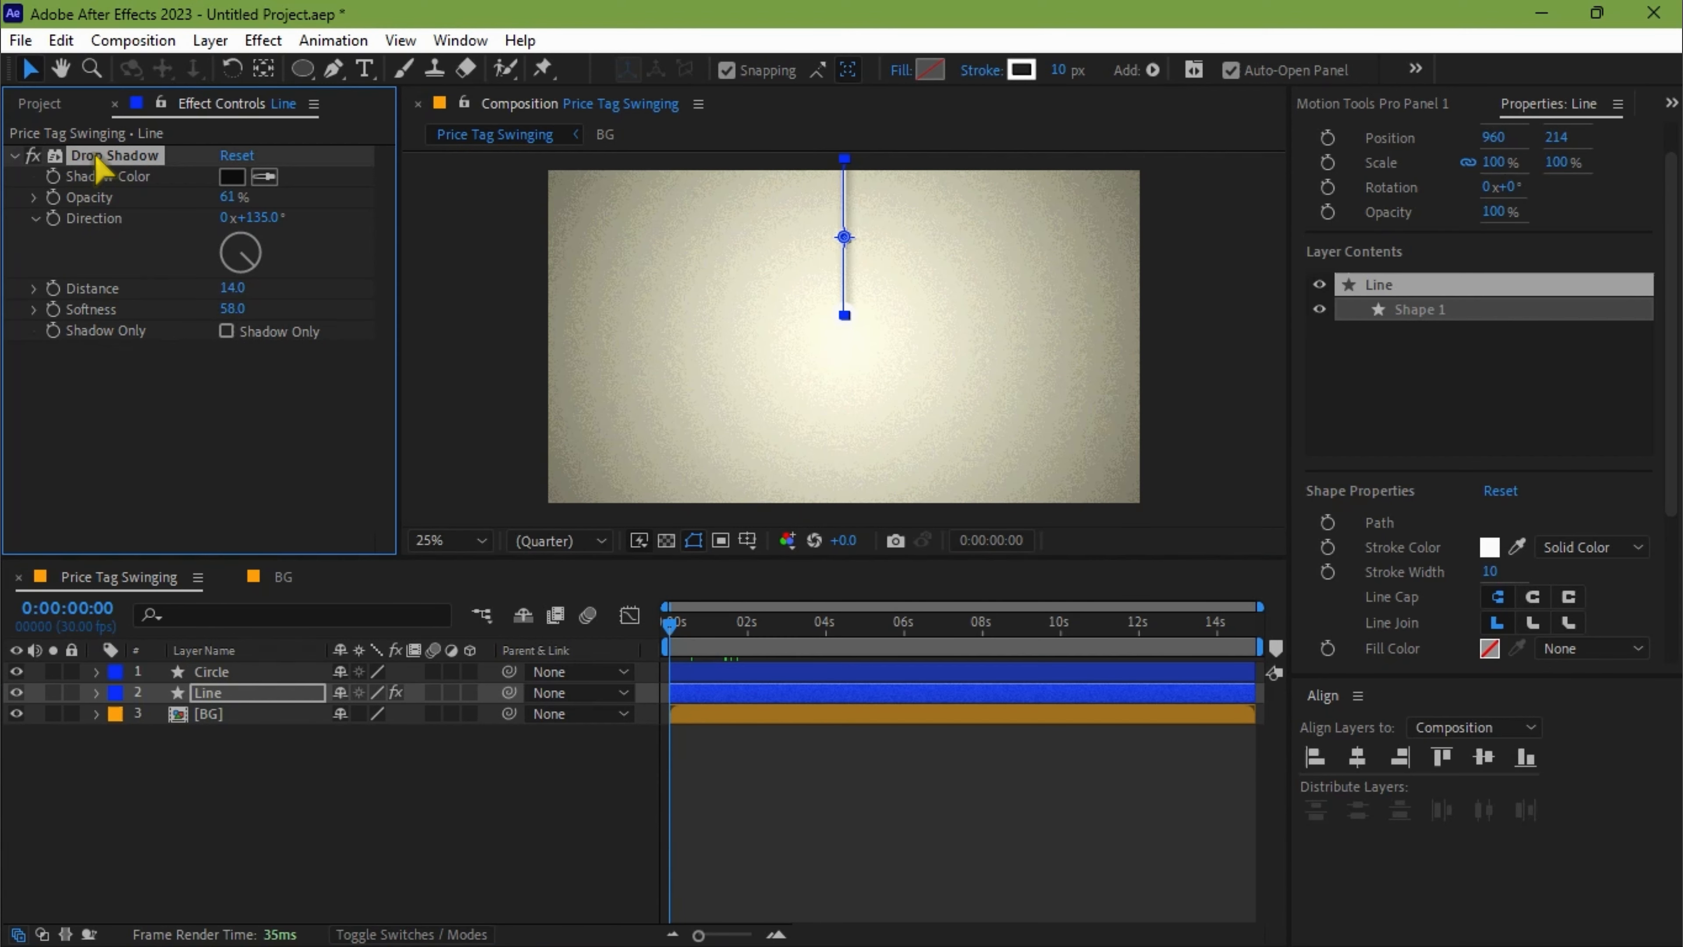
# Copy the Drop Shadow effect from the Line layer onto the Circle layer.
pyautogui.rightClick(96, 160)
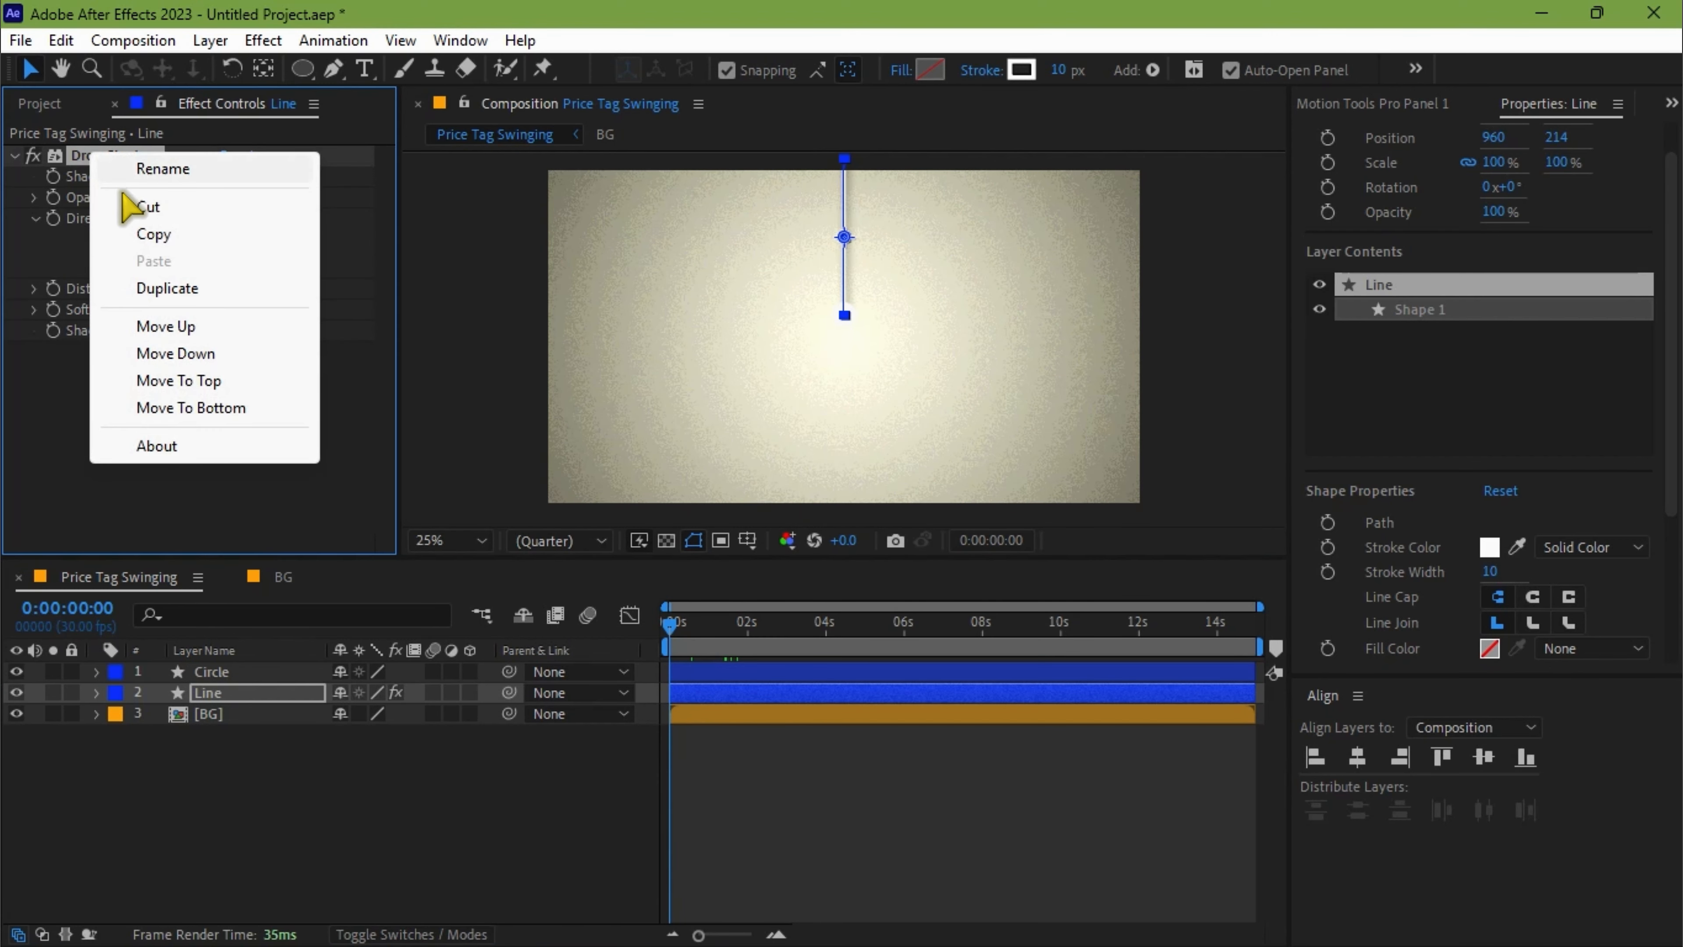
pyautogui.click(151, 233)
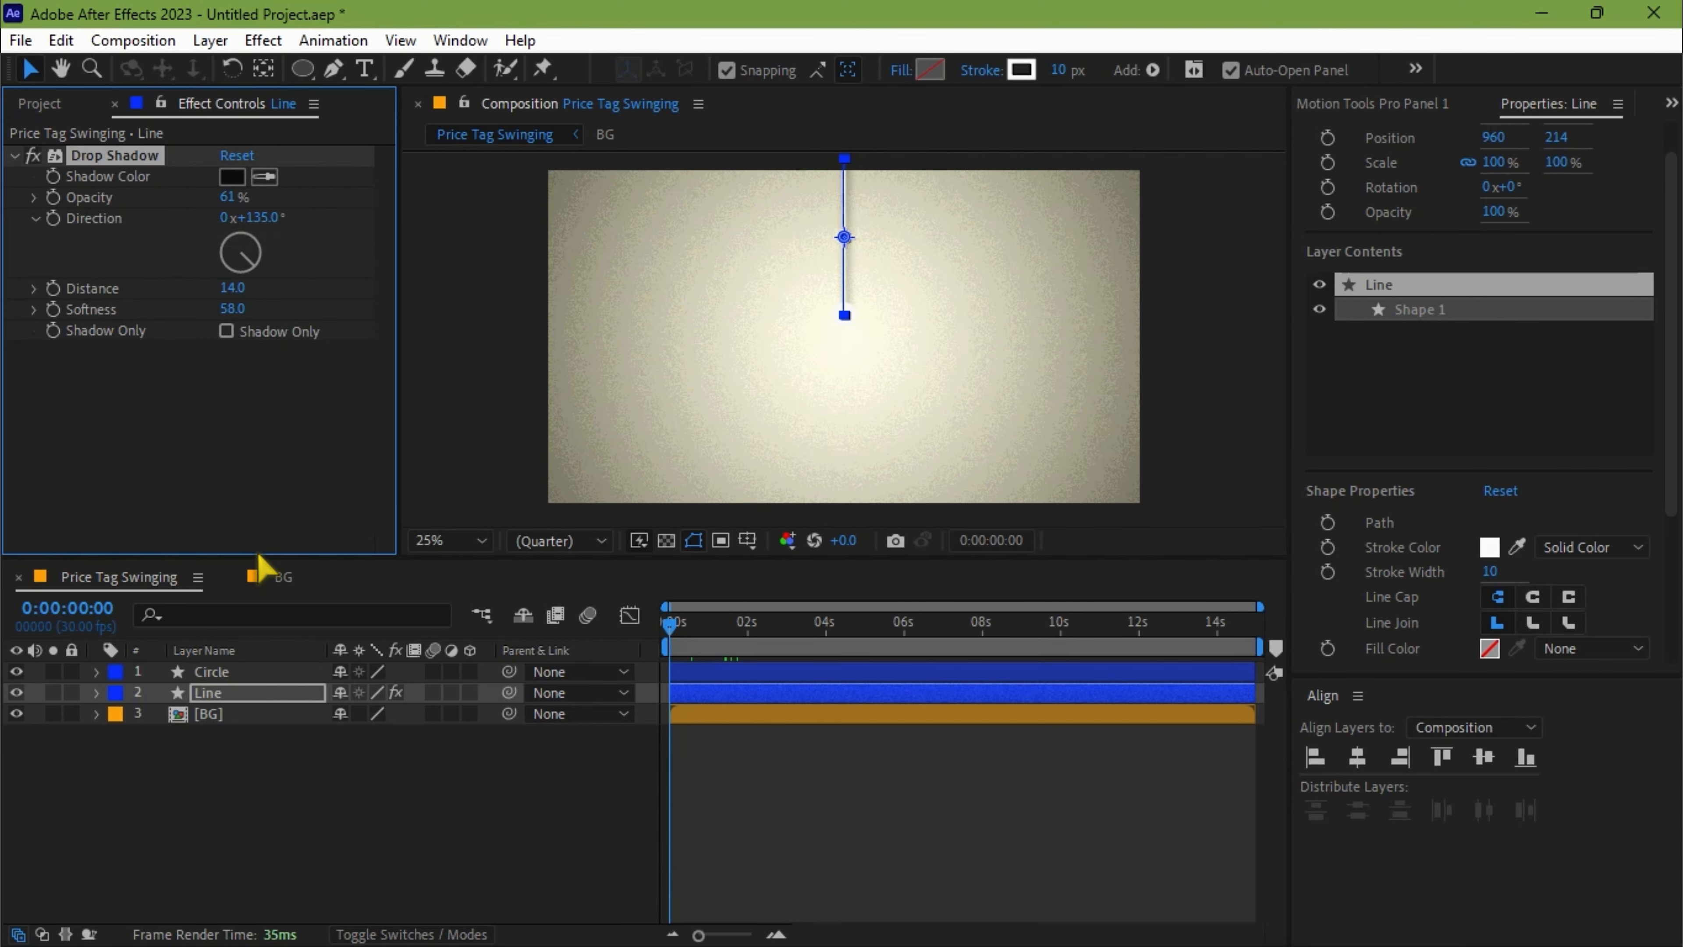
pyautogui.click(228, 672)
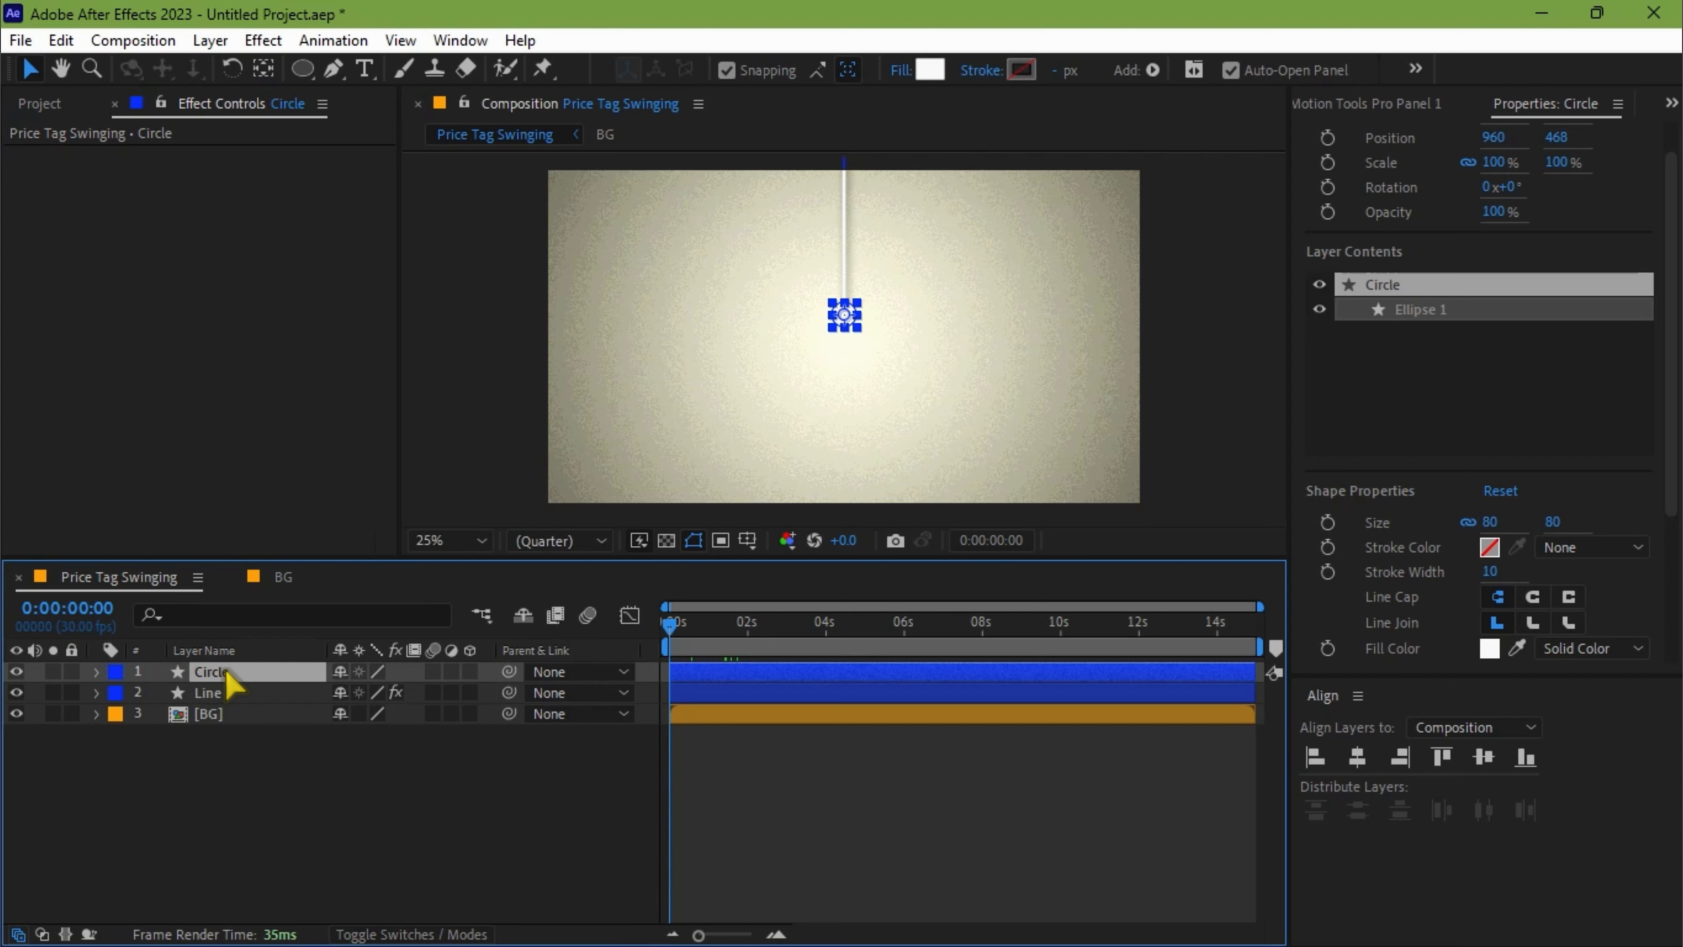
pyautogui.hotkey('ctrl', 'v')
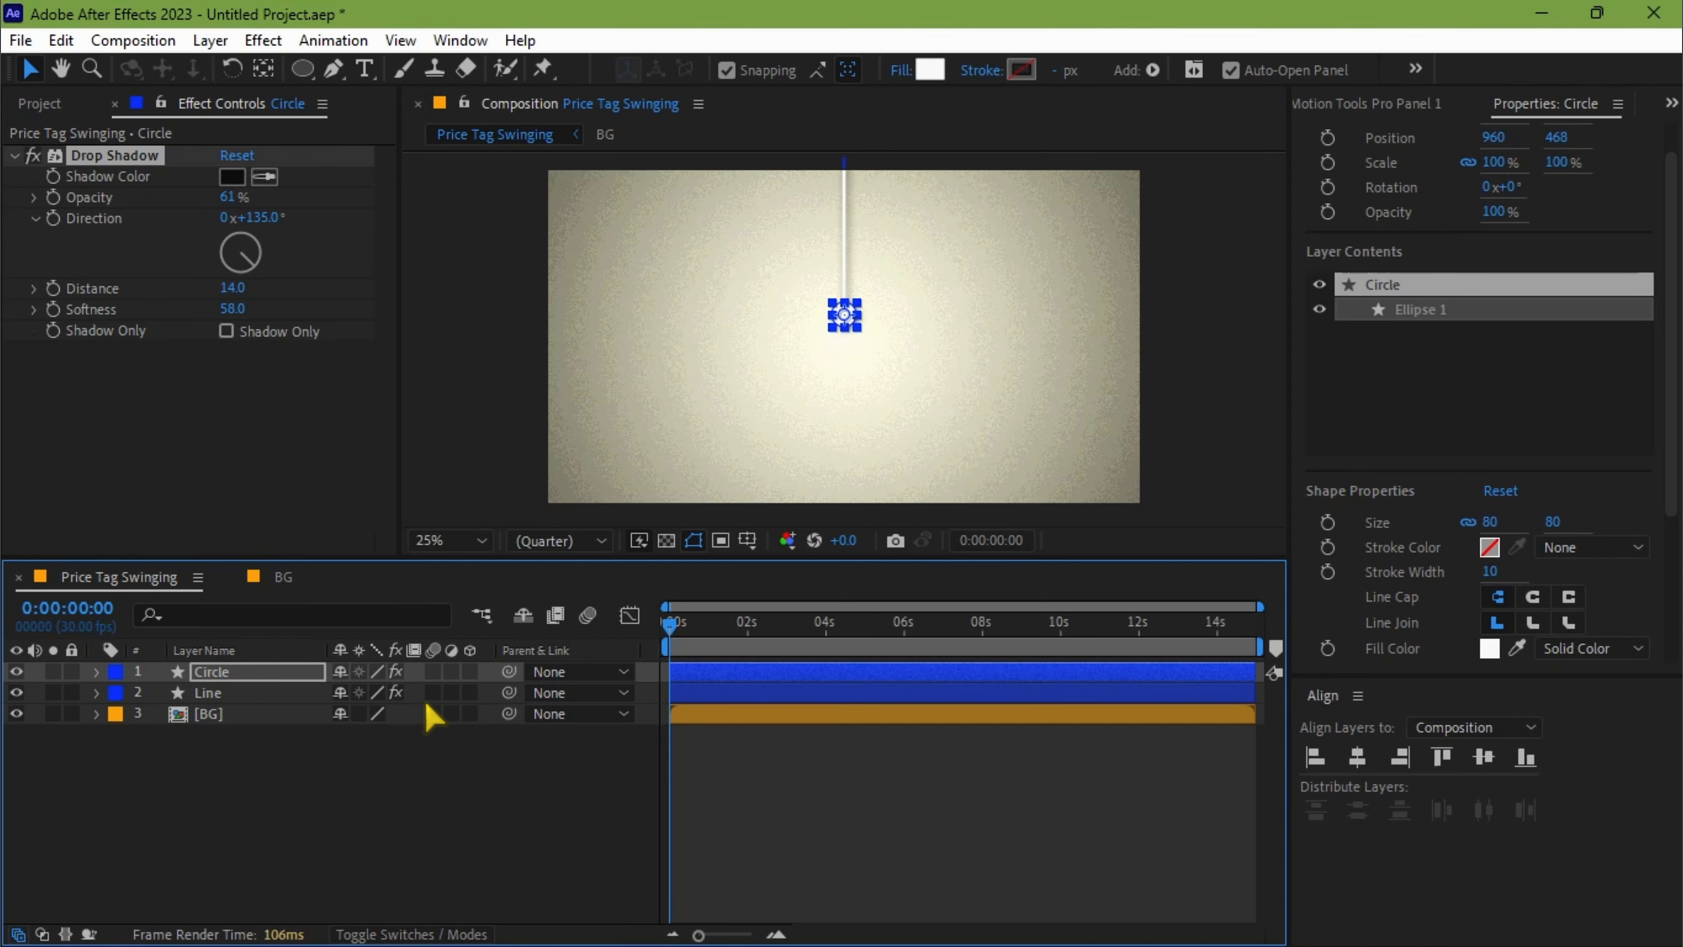
pyautogui.press('space')
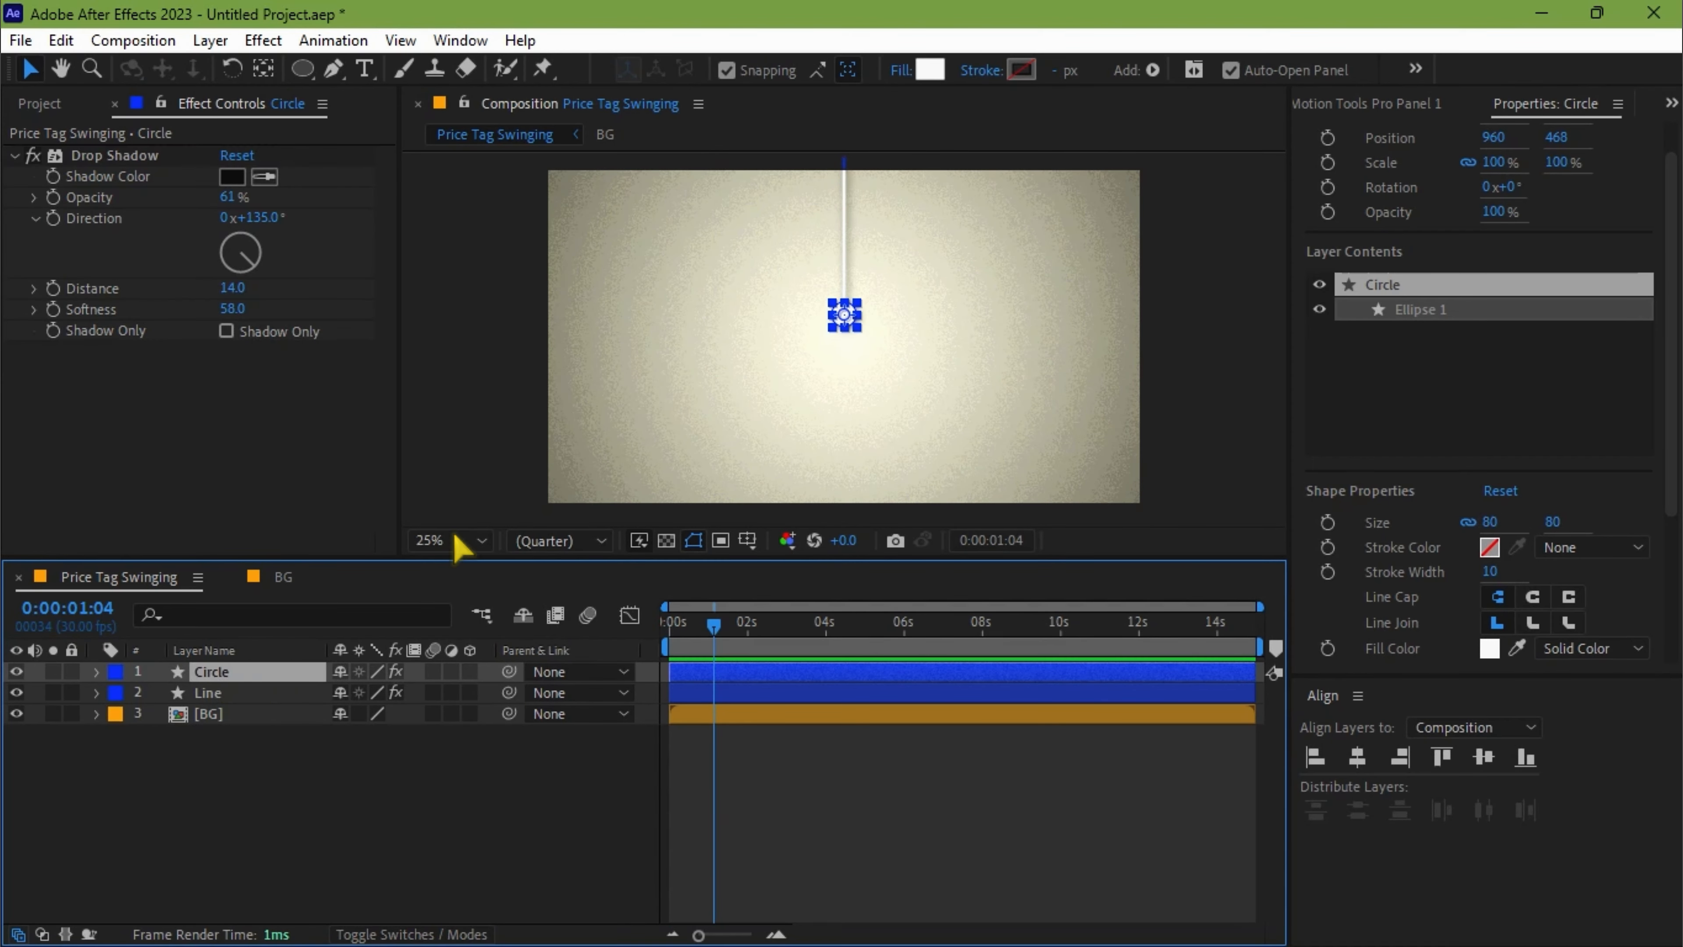
# Apply the Bevel Alpha effect to the Circle layer and set its edge thickness to 6.
pyautogui.click(1671, 102)
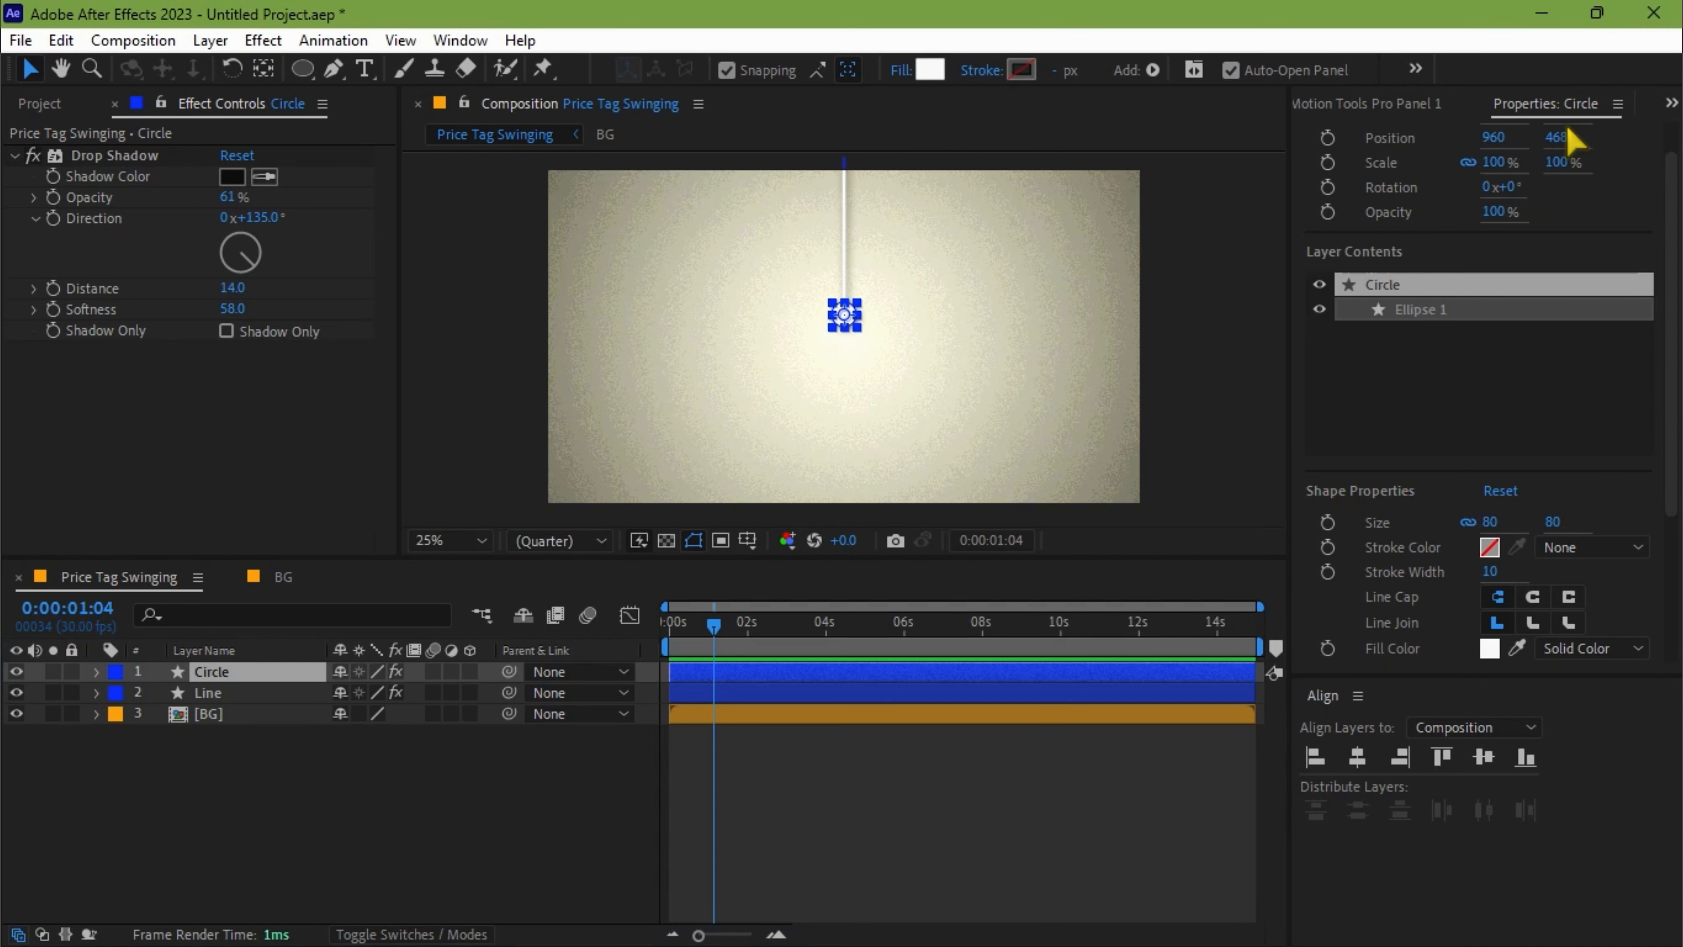
pyautogui.click(1571, 126)
pyautogui.click(1319, 134)
pyautogui.write('bevel')
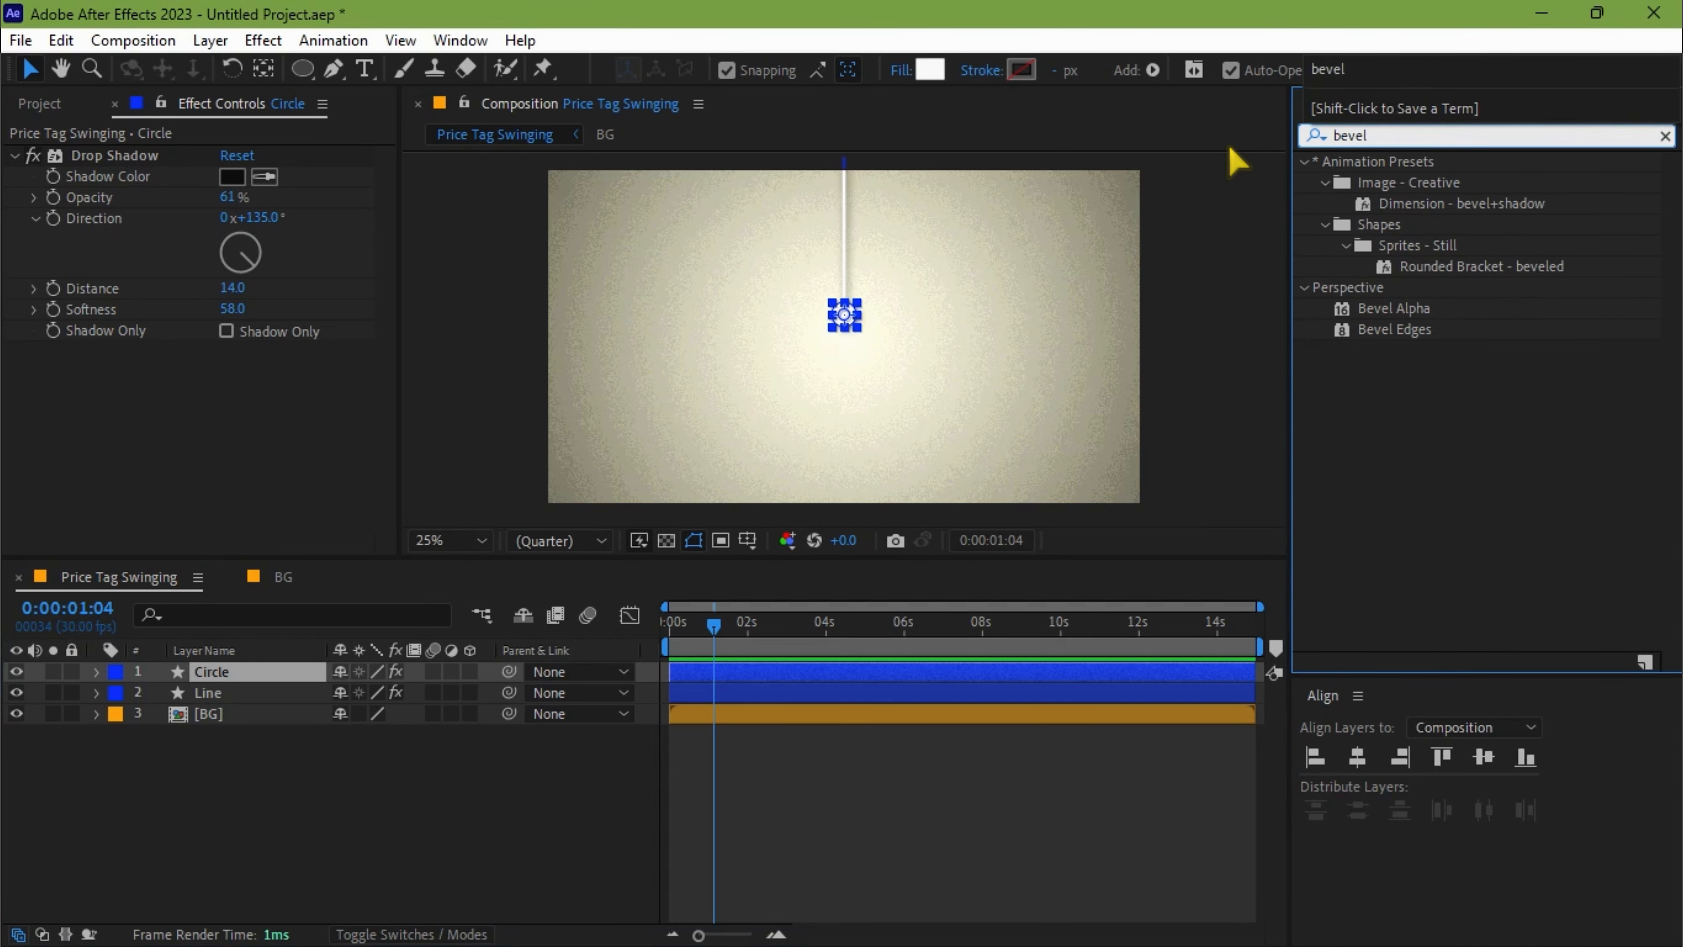
pyautogui.moveTo(1394, 309); pyautogui.dragTo(851, 680)
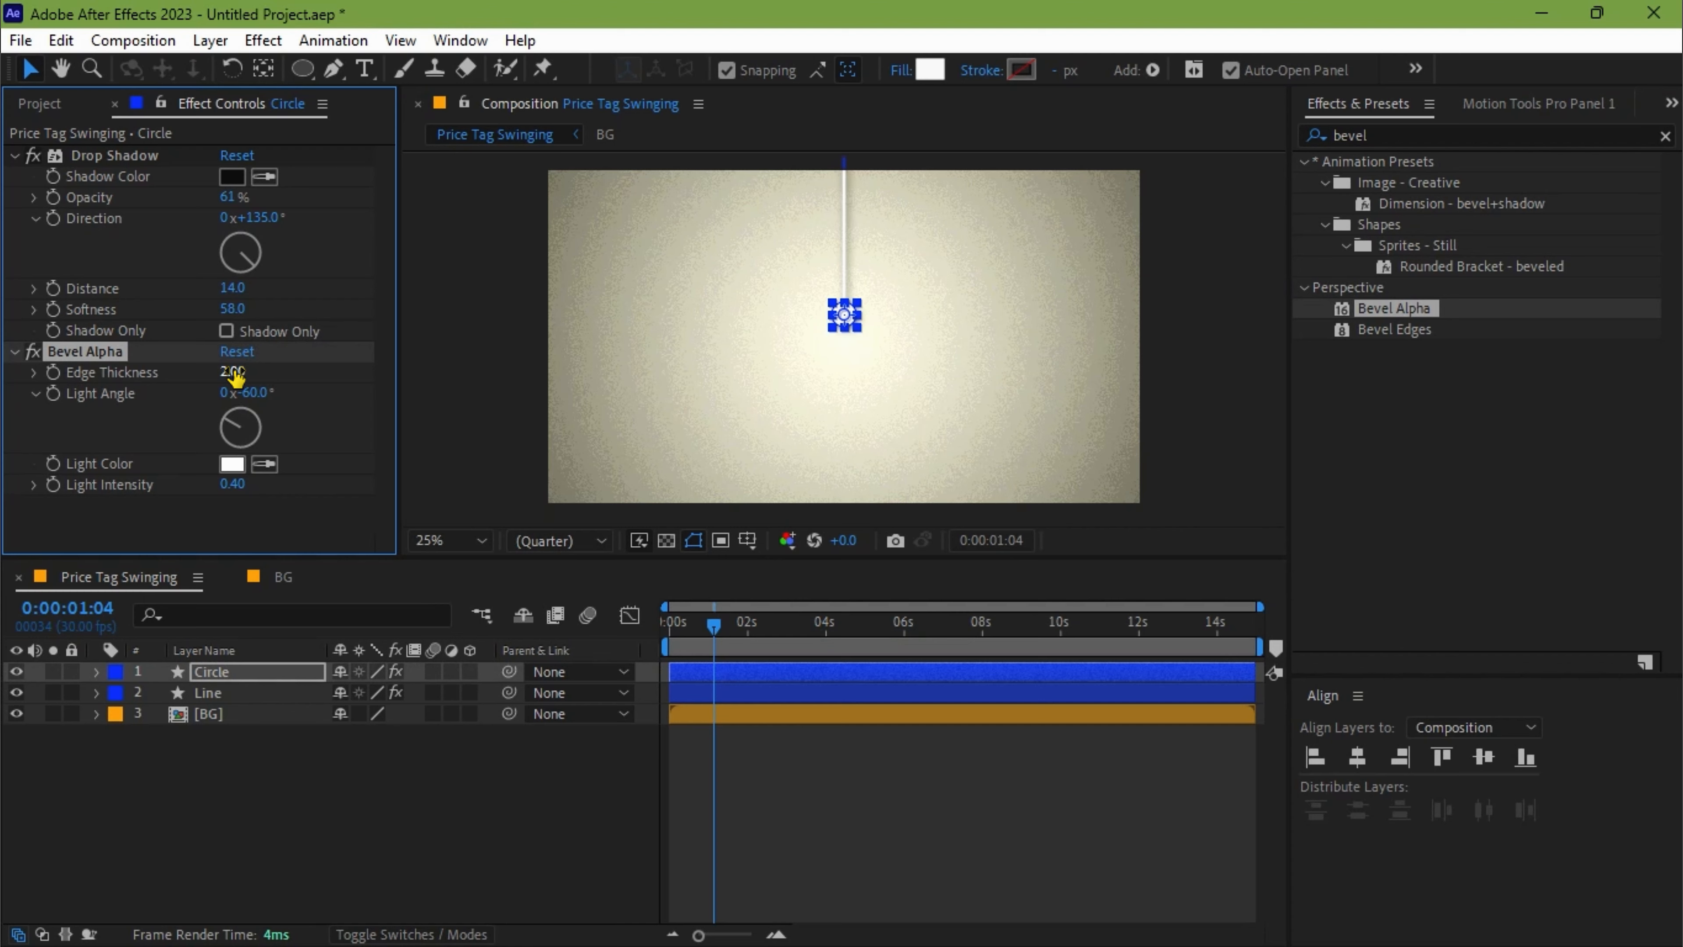
pyautogui.moveTo(235, 376); pyautogui.dragTo(237, 377)
pyautogui.click(238, 373)
pyautogui.press('Return')
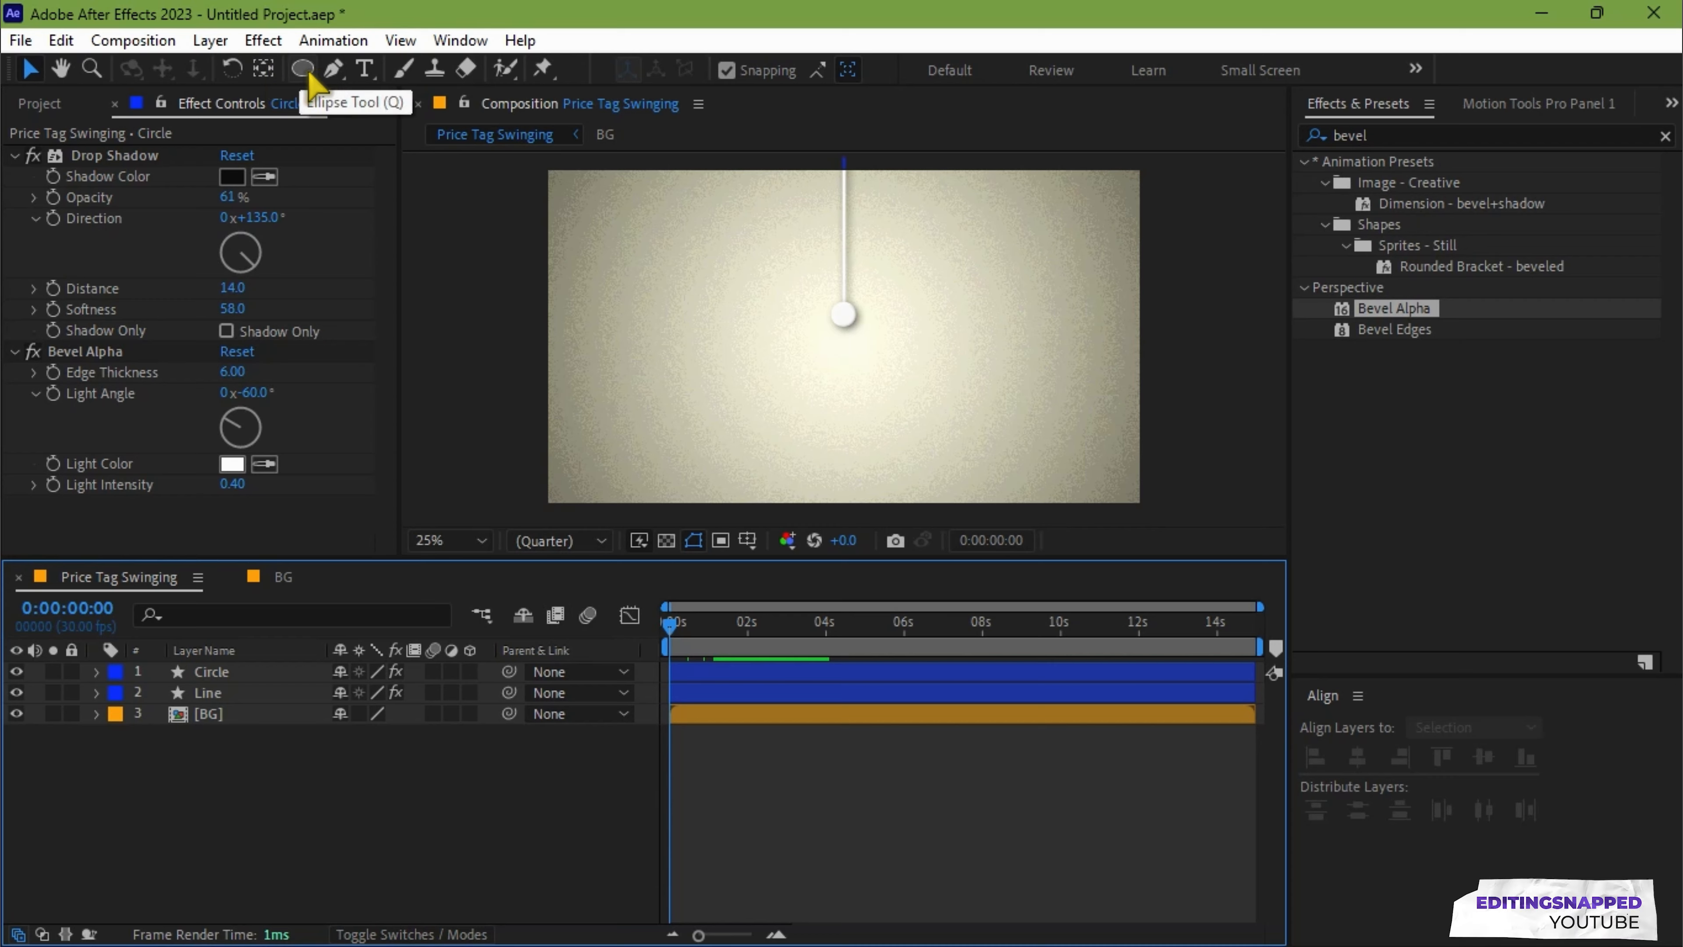
# Draw a rounded rectangle about 580 by 656 px under the line, filled orange FF7E00, and center it horizontally in the composition.
pyautogui.moveTo(302, 68); pyautogui.dragTo(404, 98)
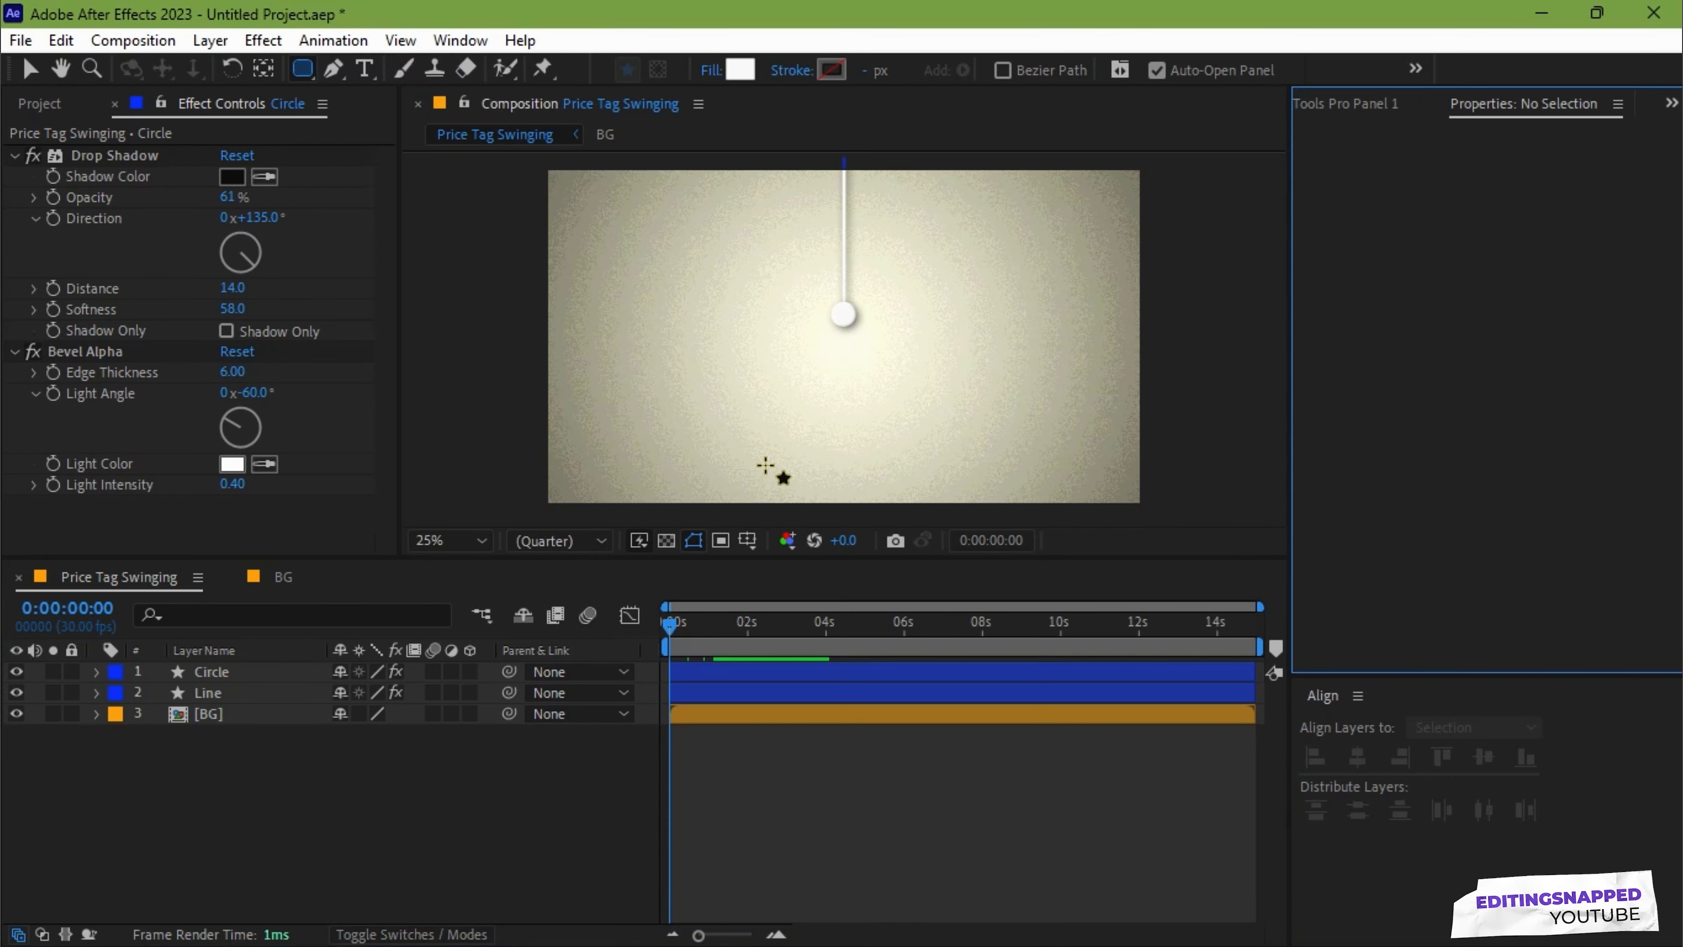
pyautogui.moveTo(737, 287)
pyautogui.mouseDown()
pyautogui.moveTo(814, 328)
pyautogui.moveTo(945, 466)
pyautogui.moveTo(902, 481)
pyautogui.moveTo(917, 491)
pyautogui.mouseUp()
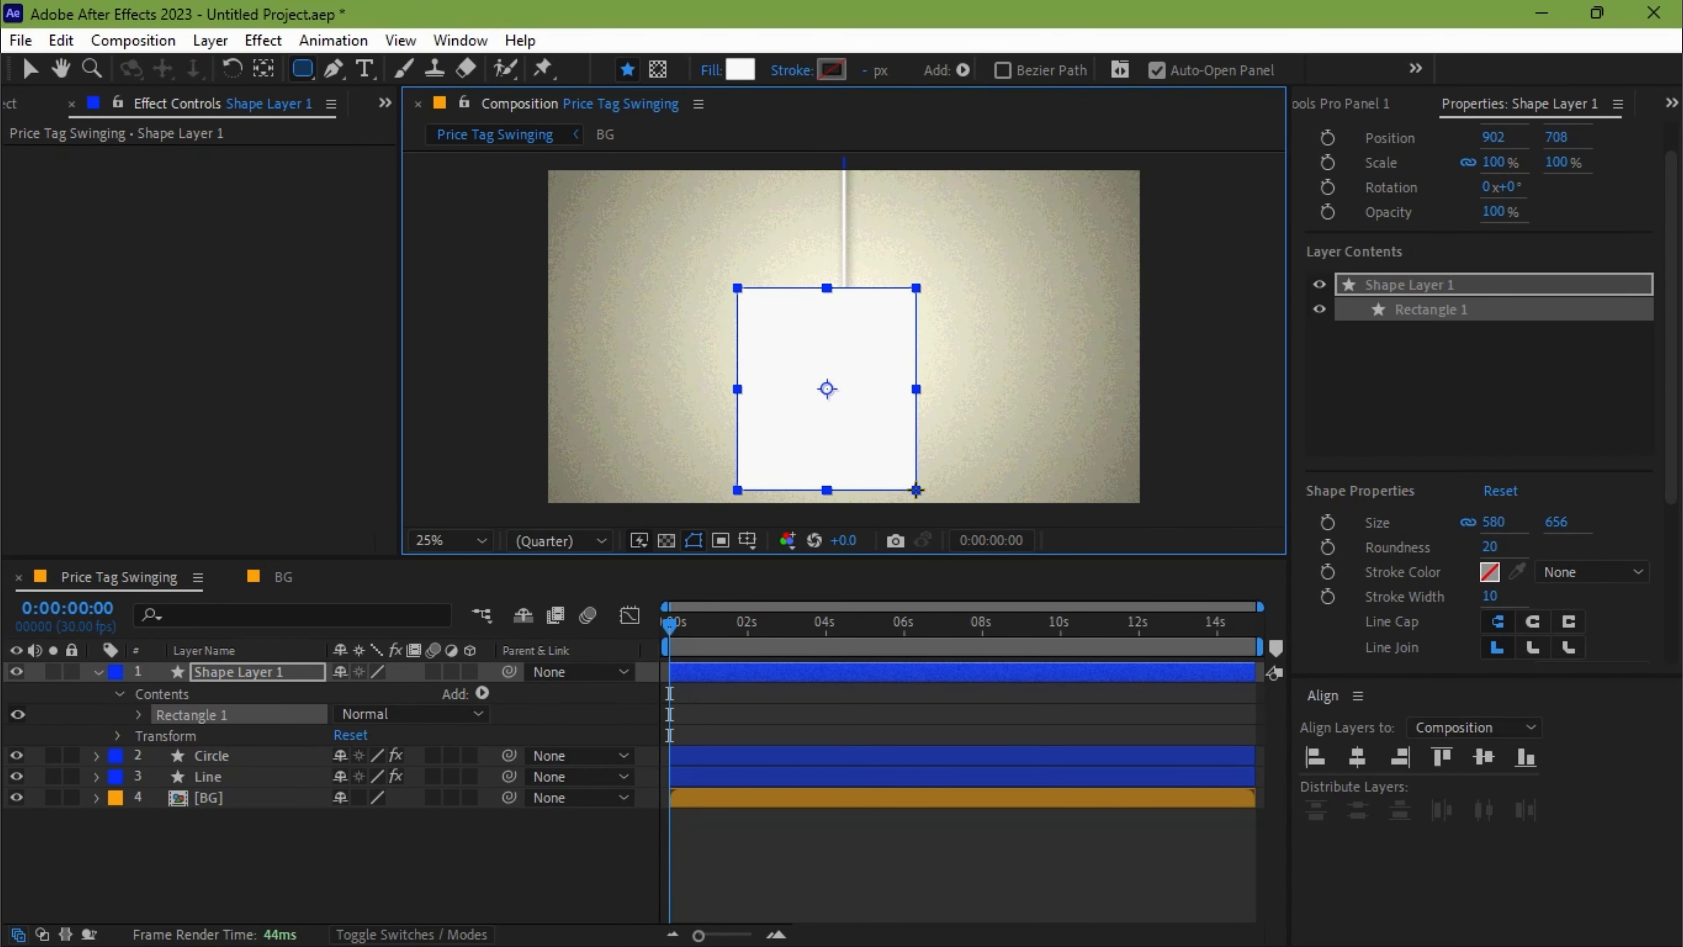
pyautogui.click(740, 69)
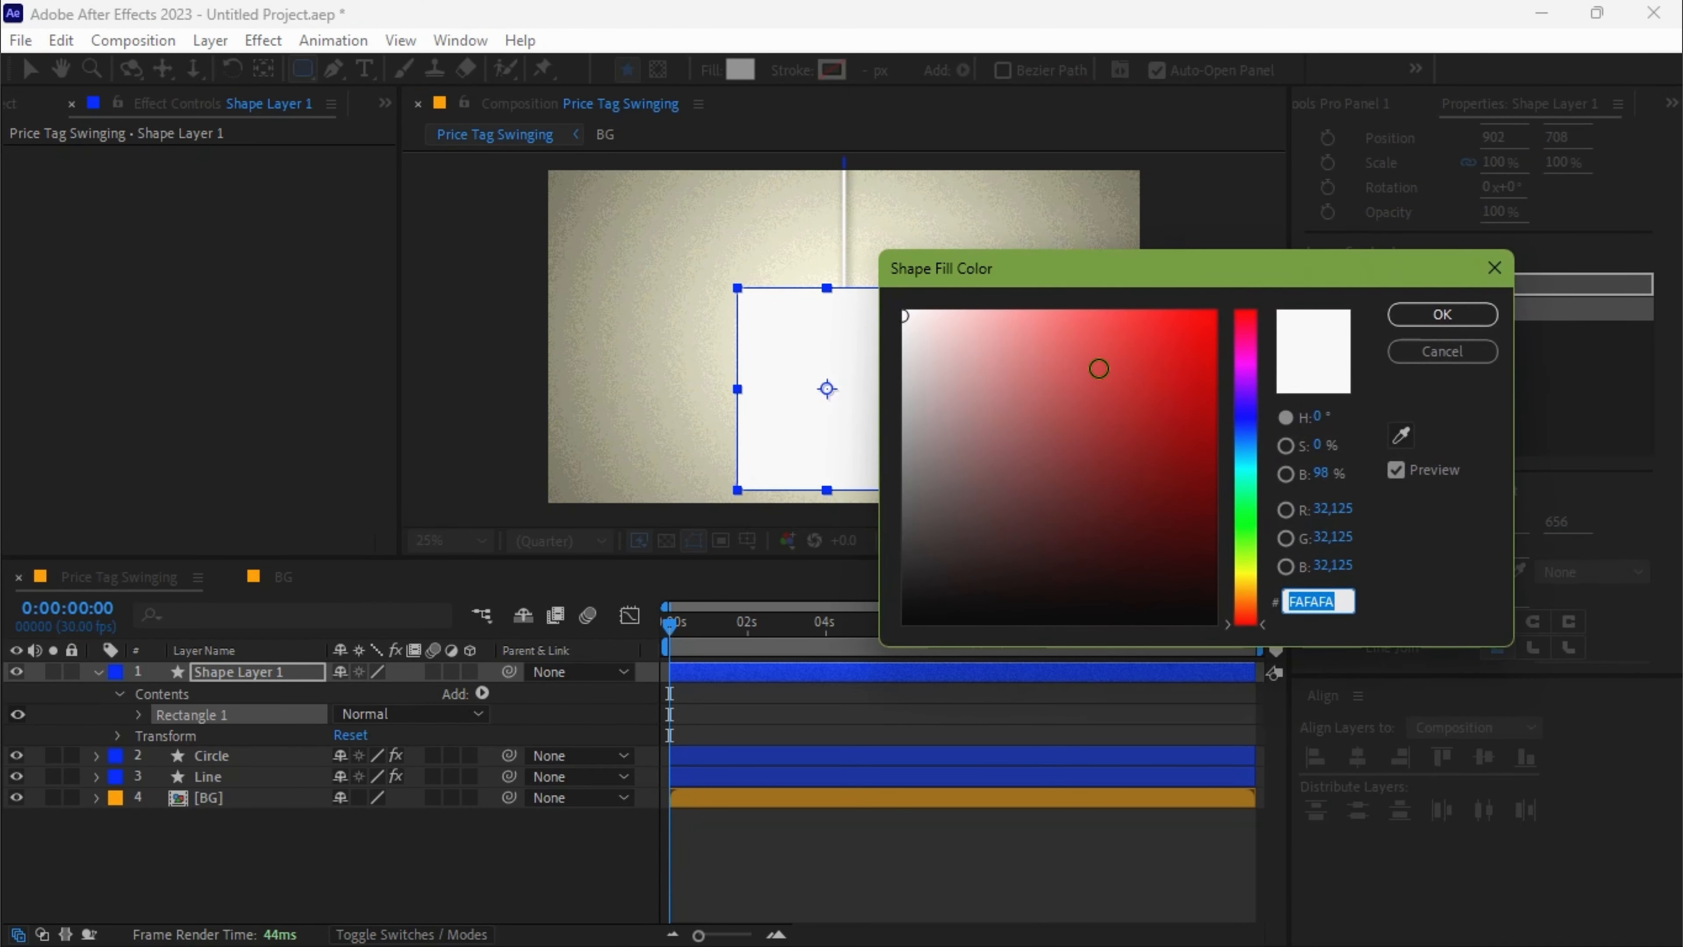
pyautogui.moveTo(1099, 368); pyautogui.dragTo(1261, 605)
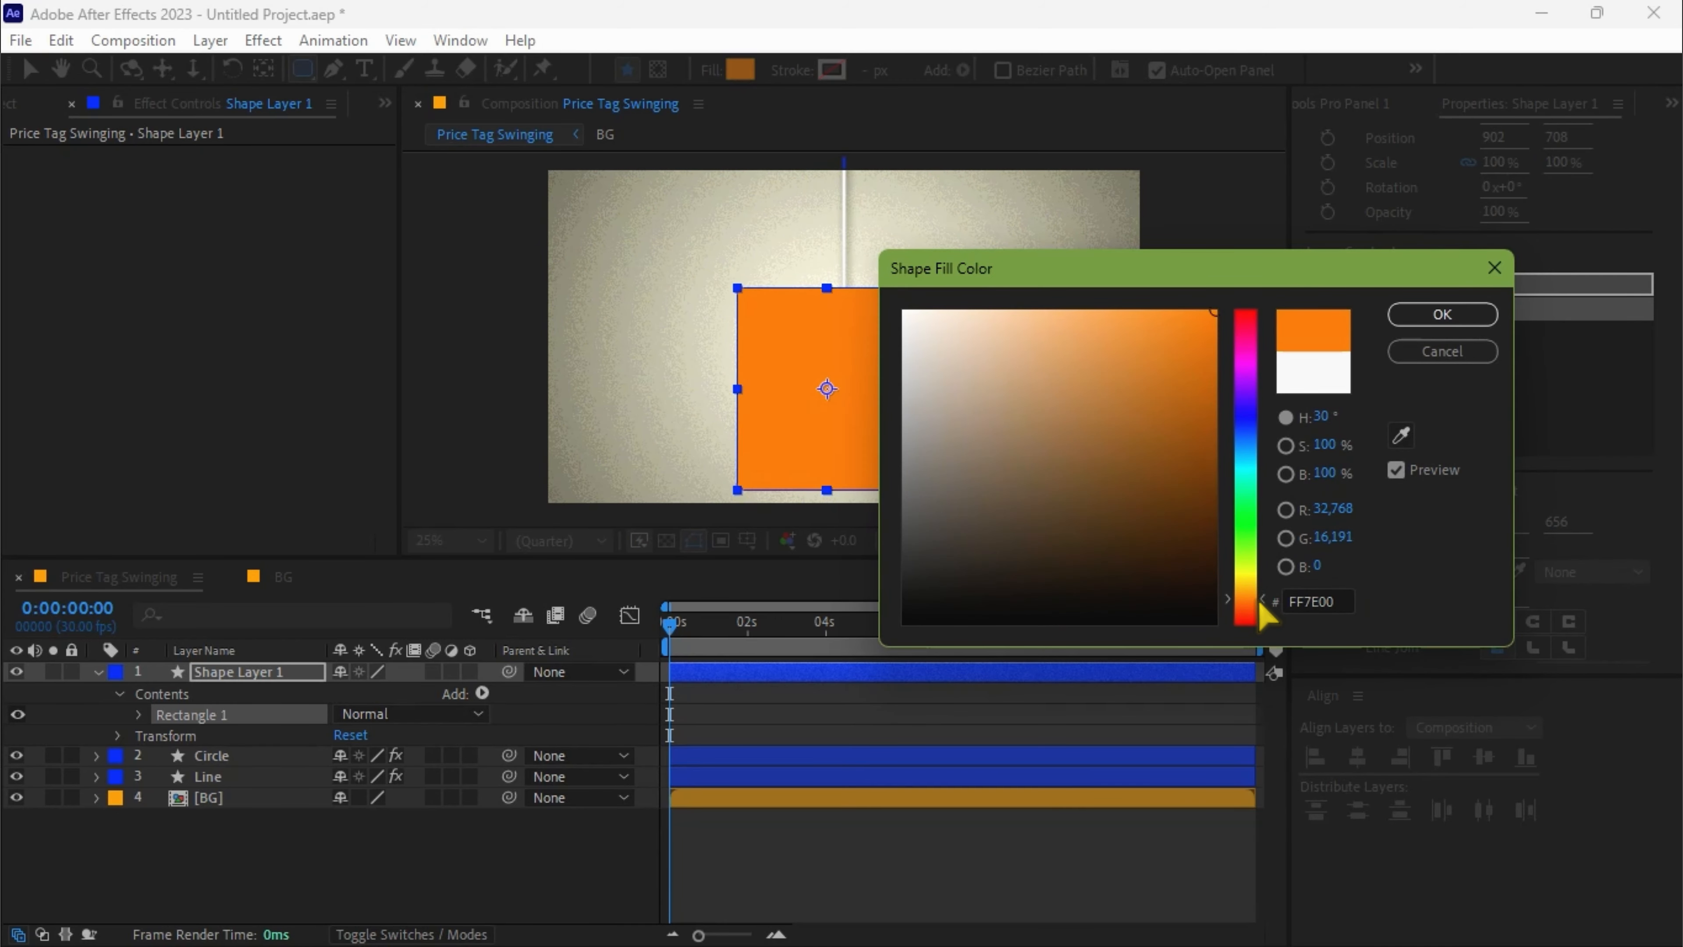
pyautogui.click(1444, 317)
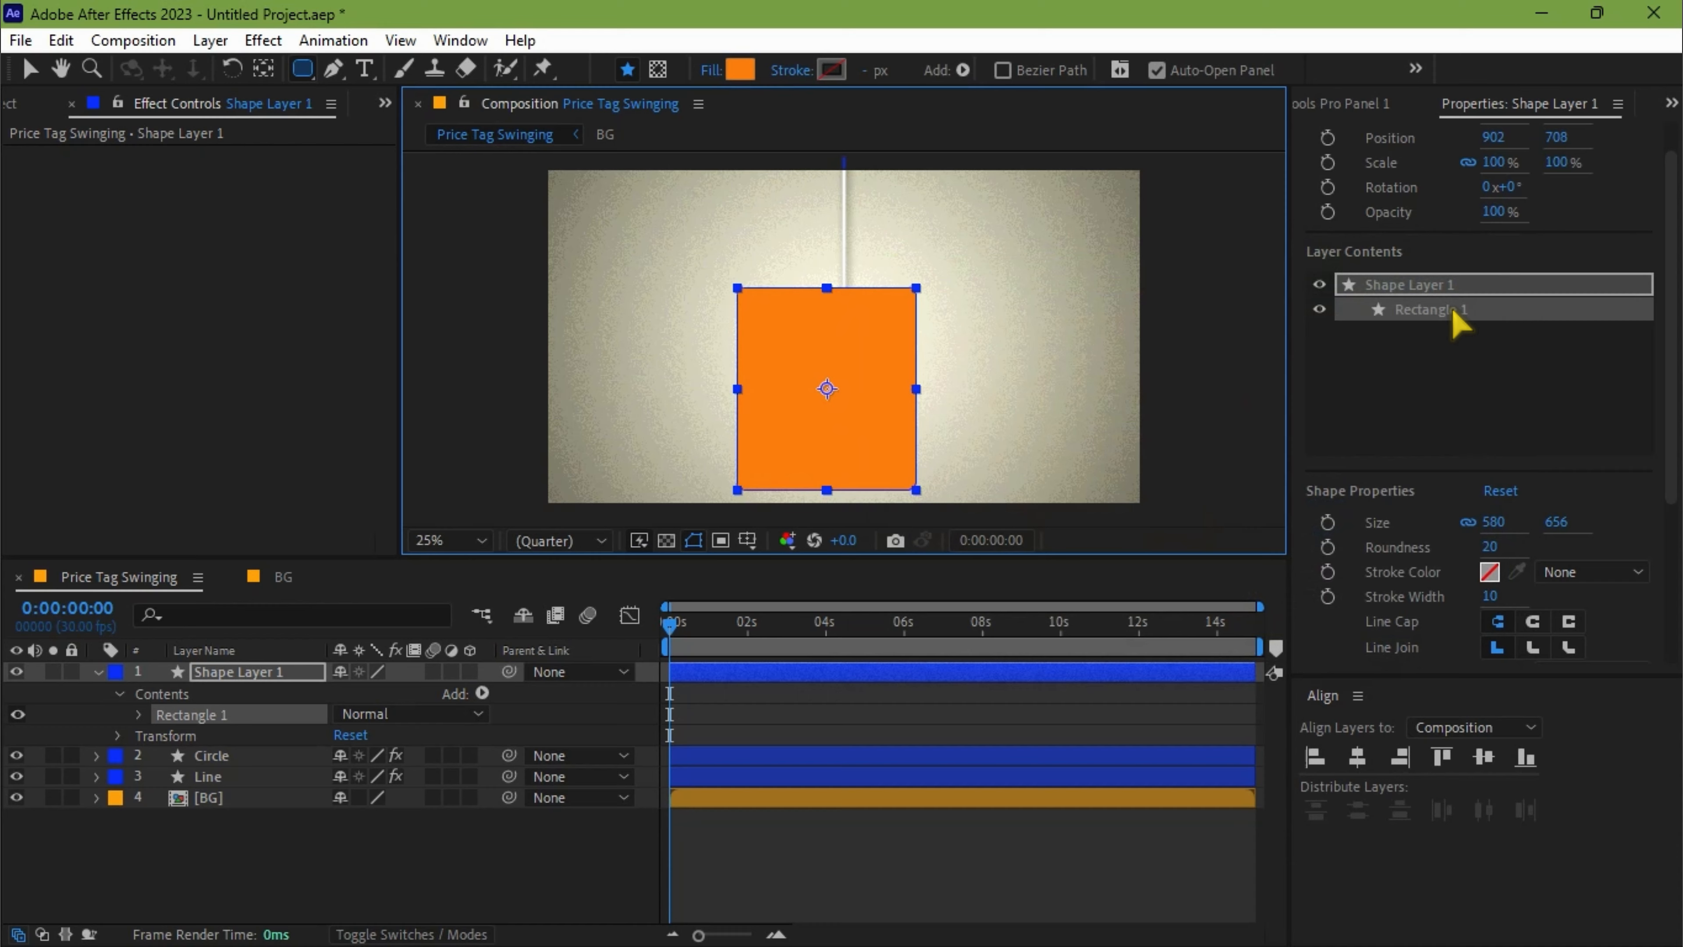
pyautogui.click(1359, 758)
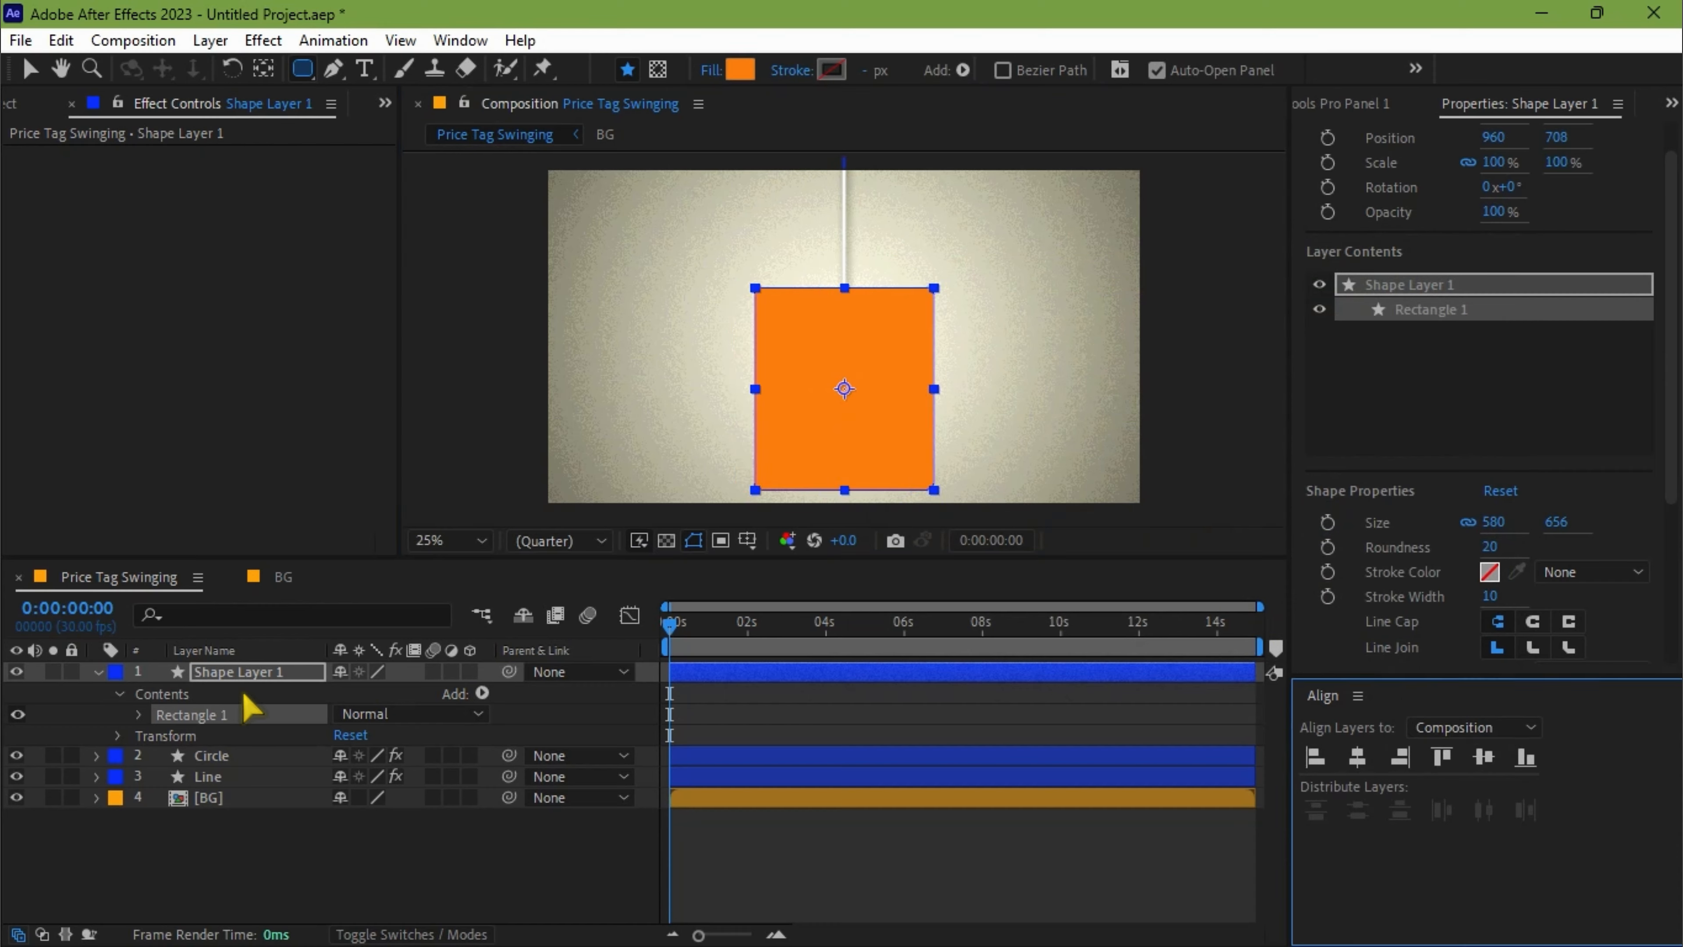
# Rename the orange rectangle's layer as Shape 1 and place it below the Line layer, keeping it horizontally centered.
pyautogui.rightClick(218, 672)
pyautogui.click(312, 876)
pyautogui.write('SH')
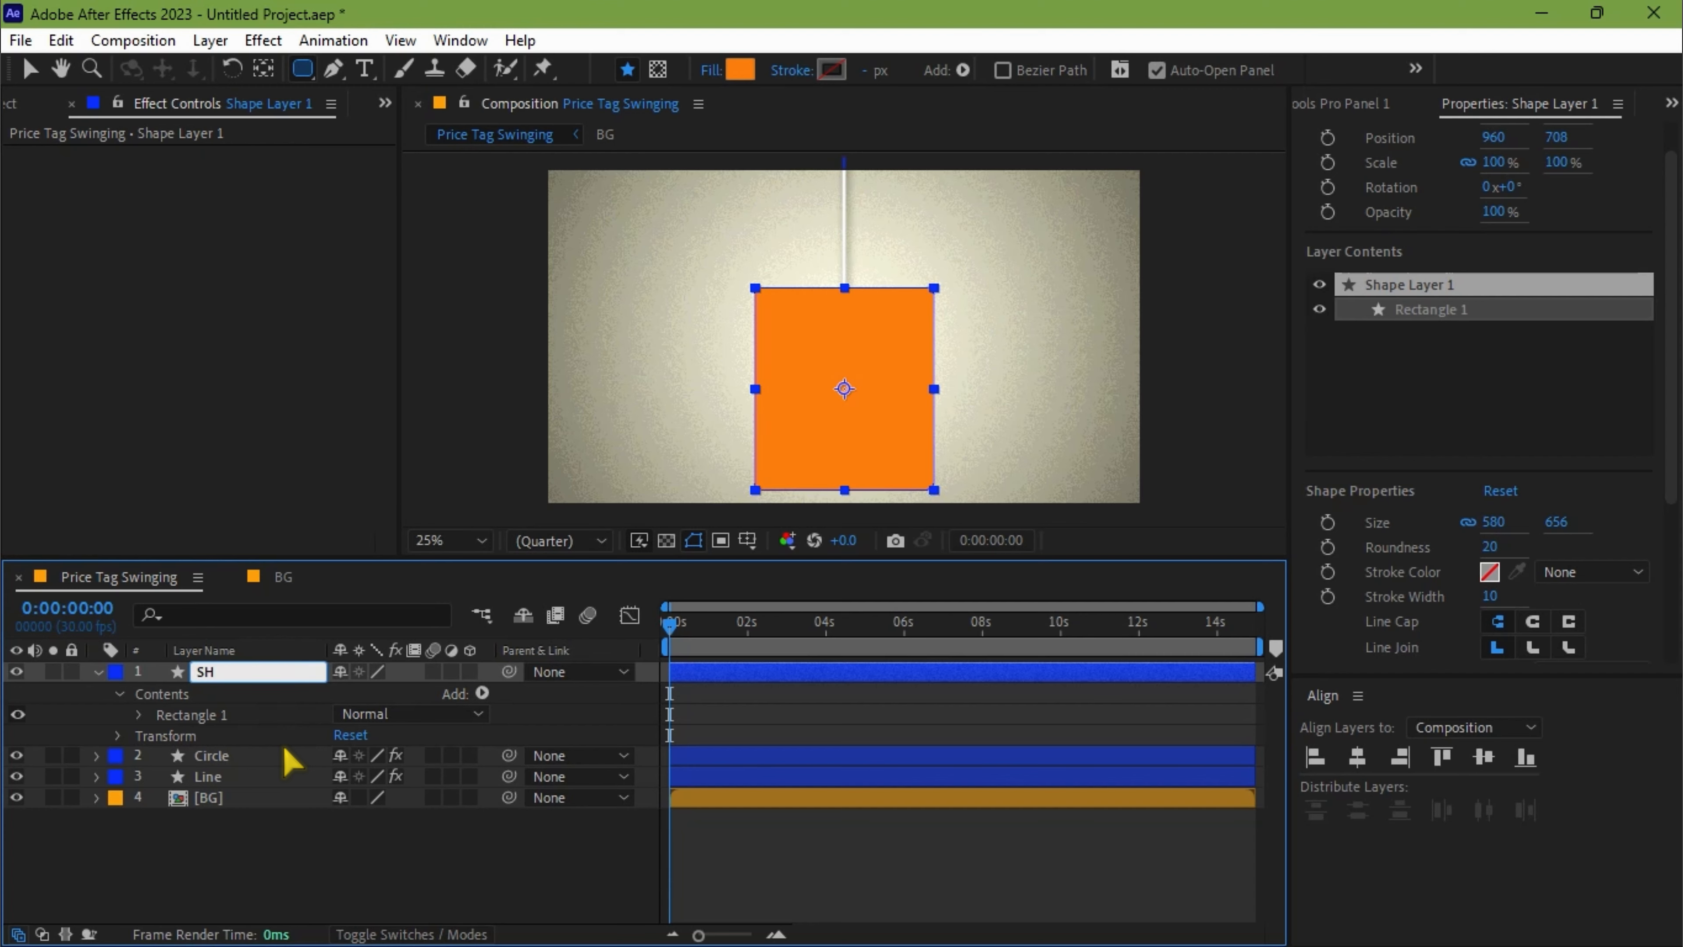
pyautogui.write('ape 1')
pyautogui.press('Return')
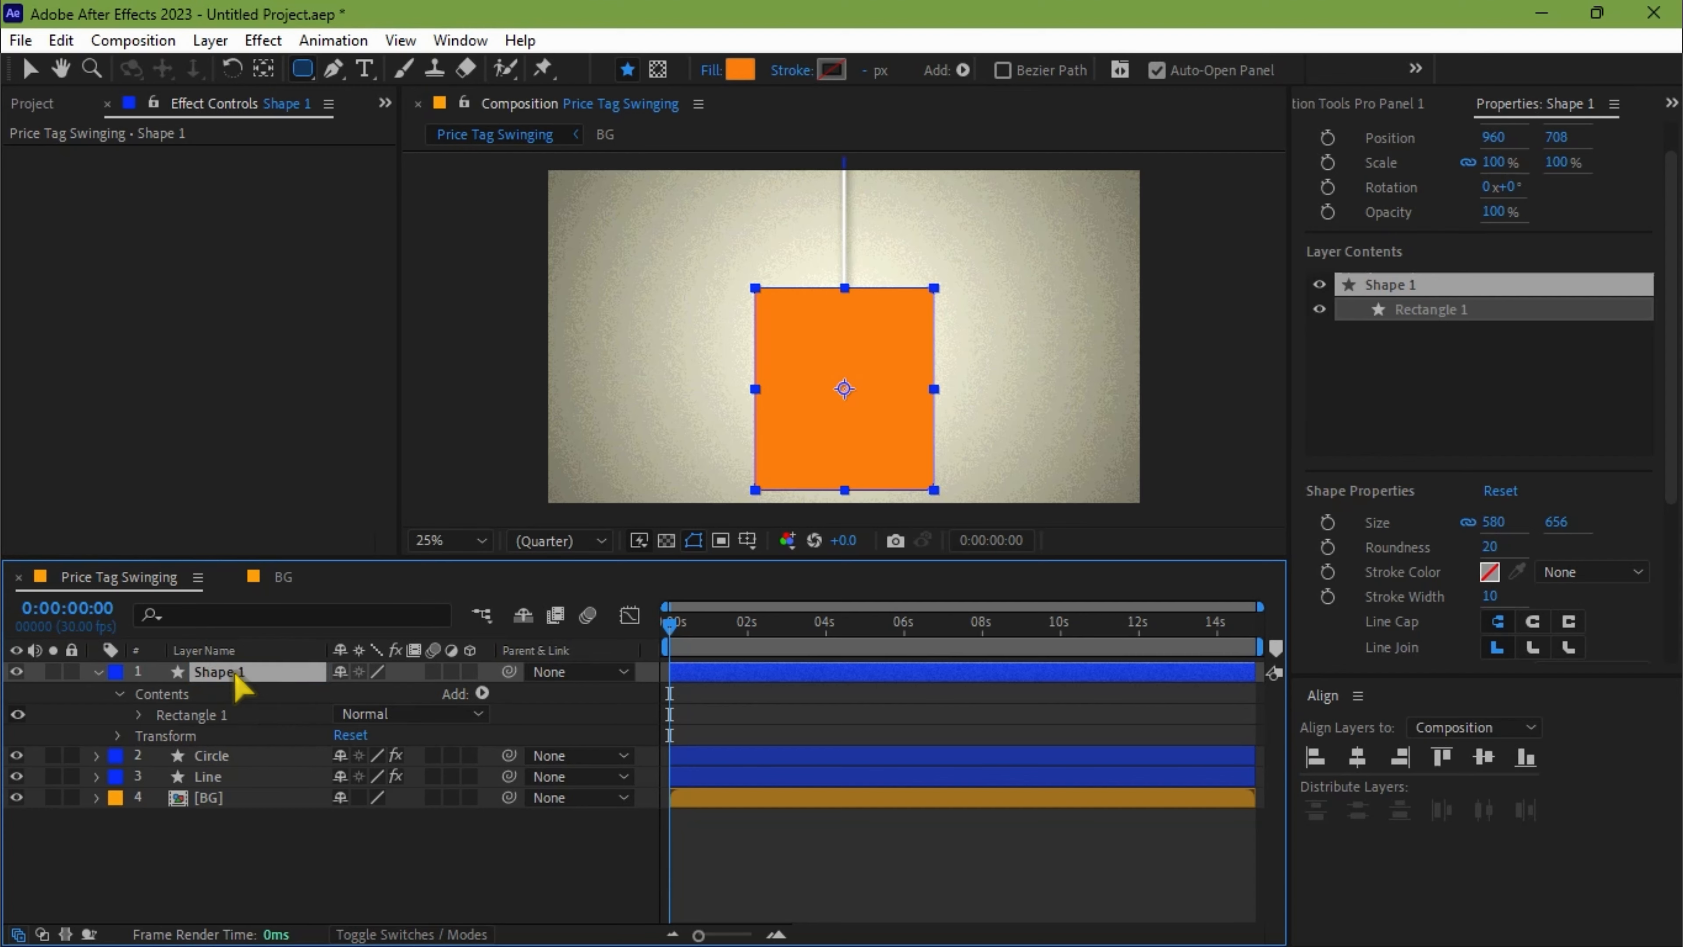
pyautogui.moveTo(236, 680); pyautogui.dragTo(232, 787)
pyautogui.click(1357, 764)
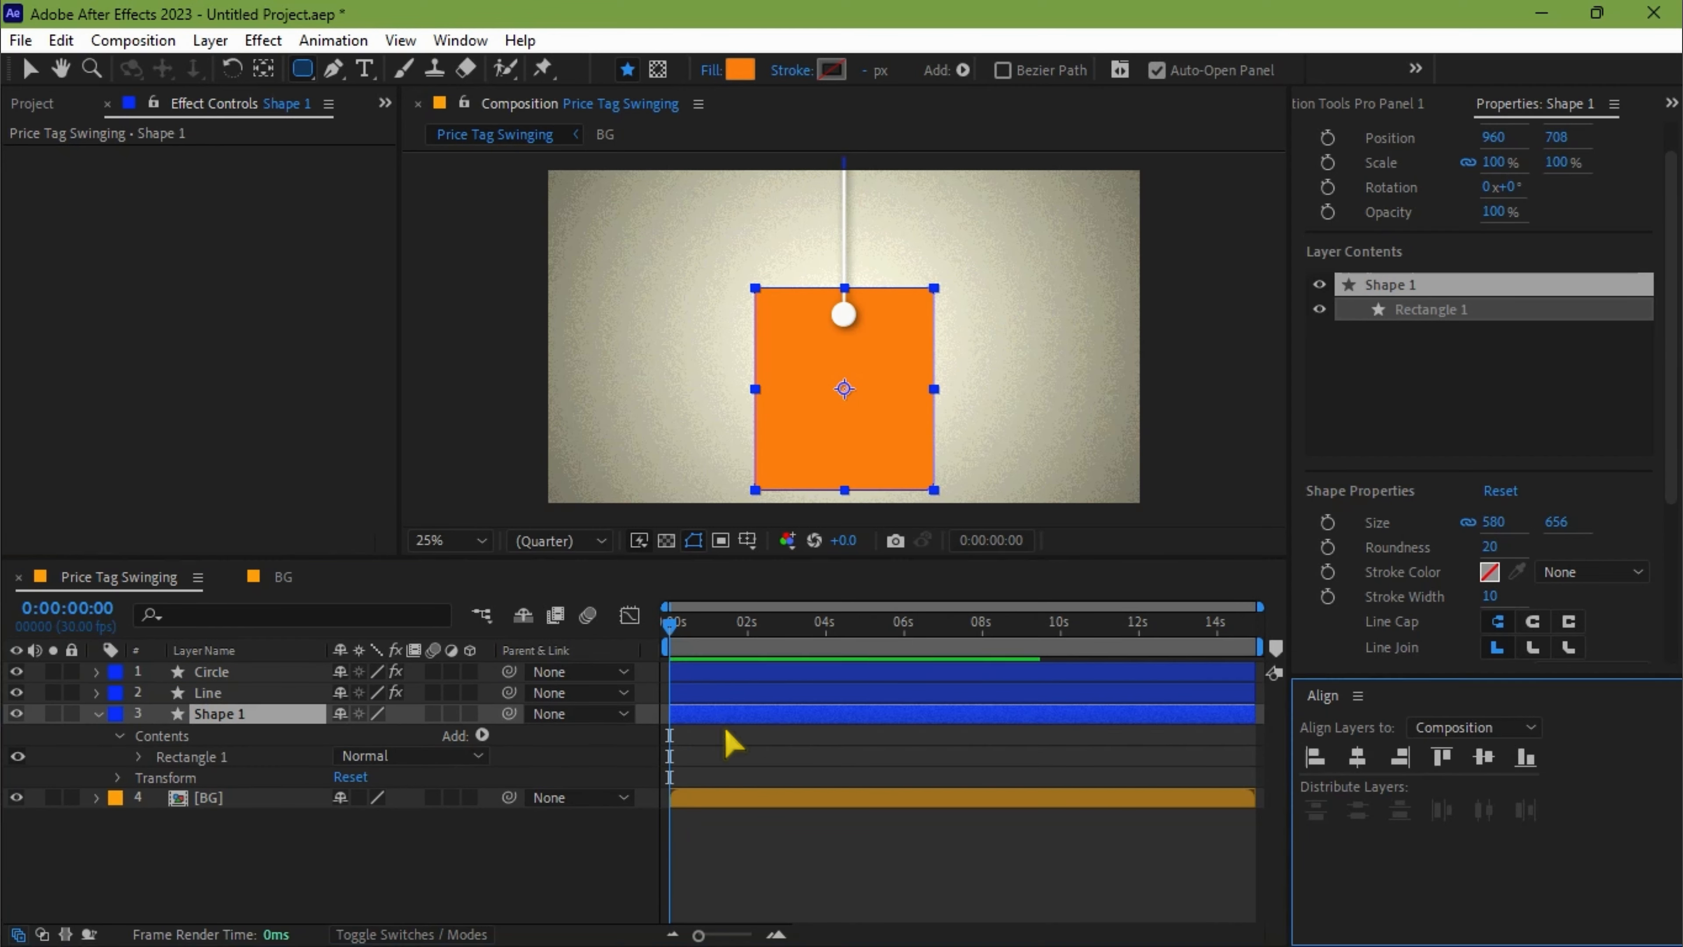
# Draw a white FFFFFF rounded rectangle about 476 by 276 px inside the orange one on a new shape layer.
pyautogui.click(321, 852)
pyautogui.click(307, 73)
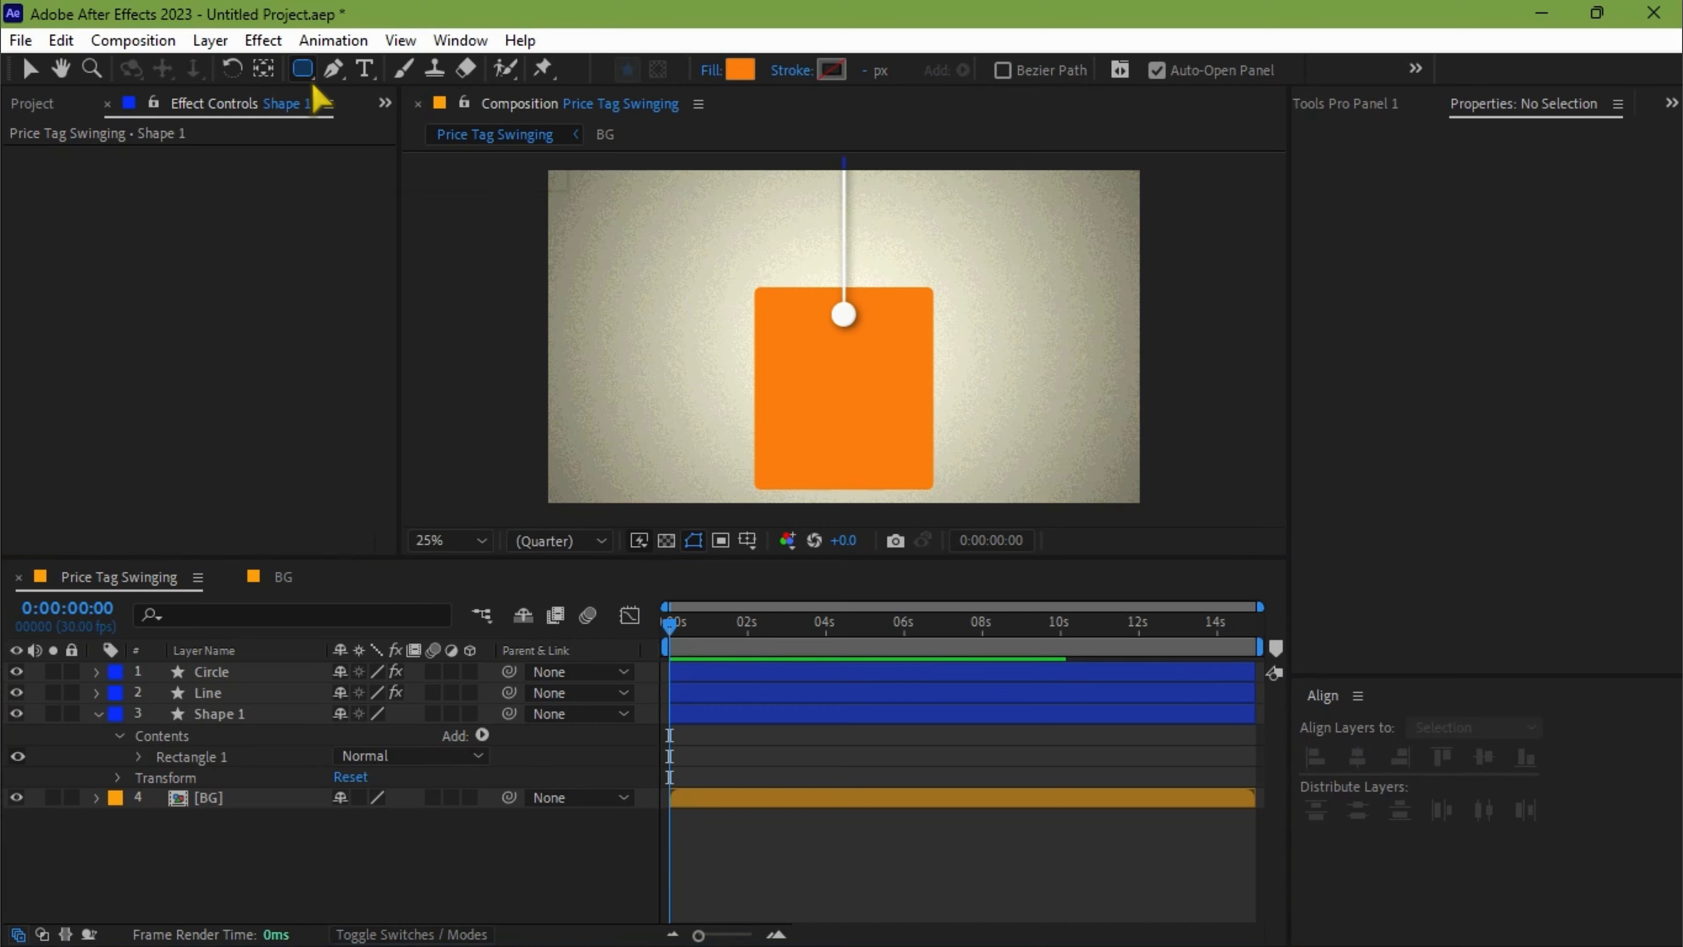
pyautogui.click(397, 93)
pyautogui.click(752, 71)
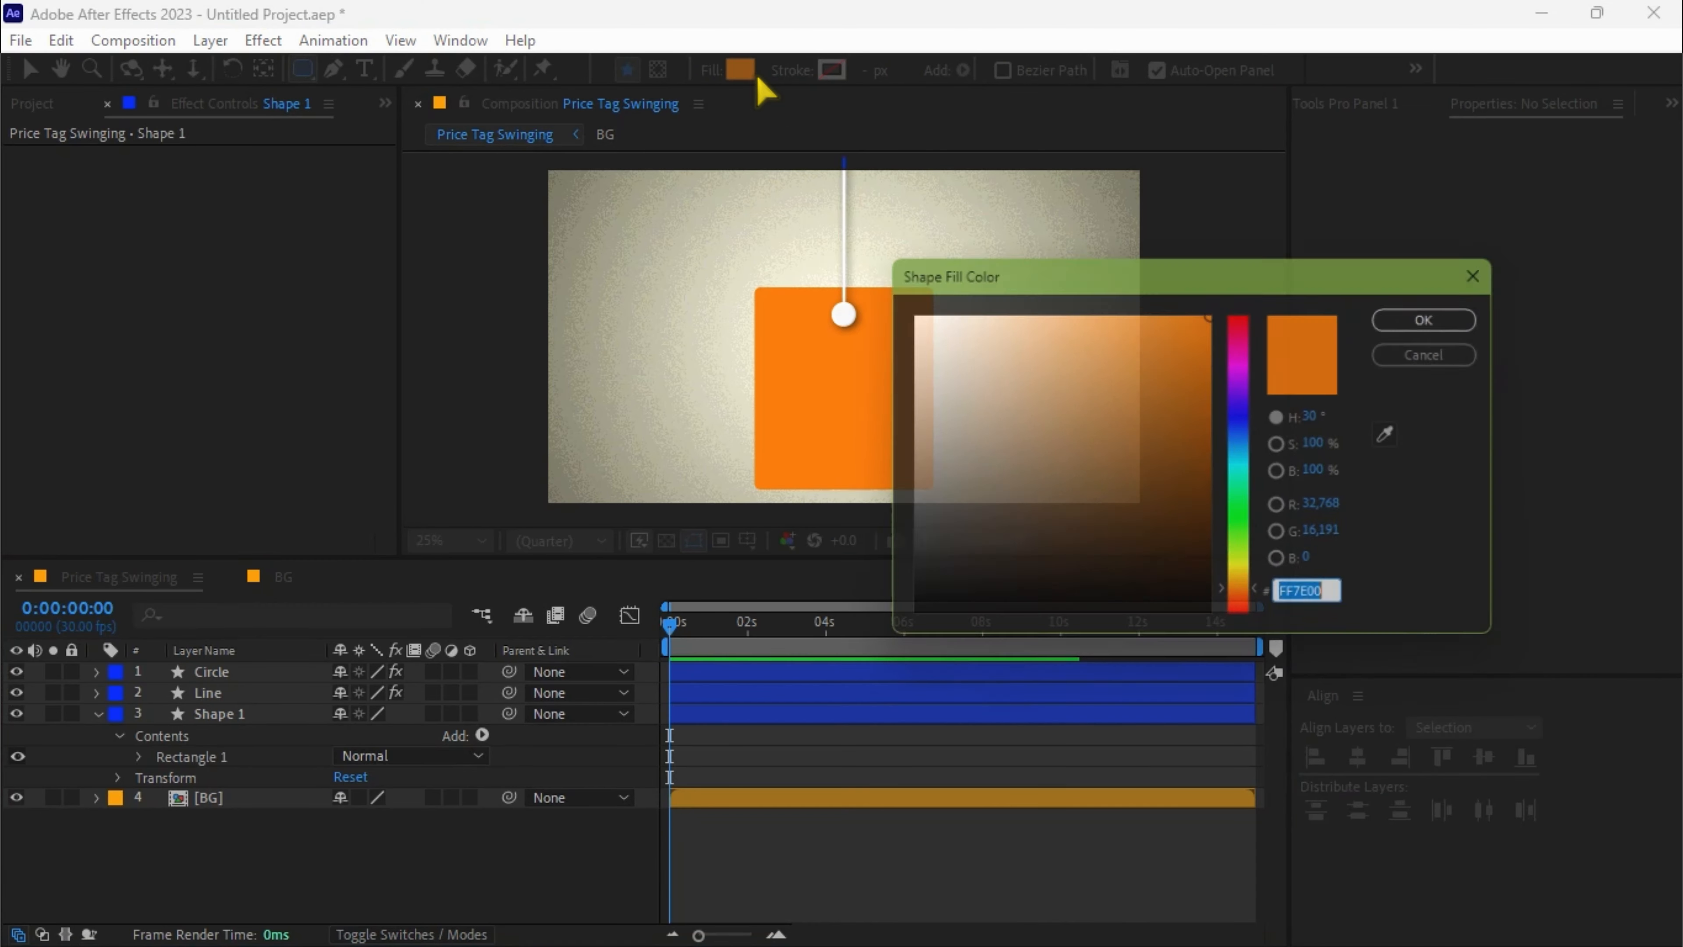
pyautogui.click(905, 312)
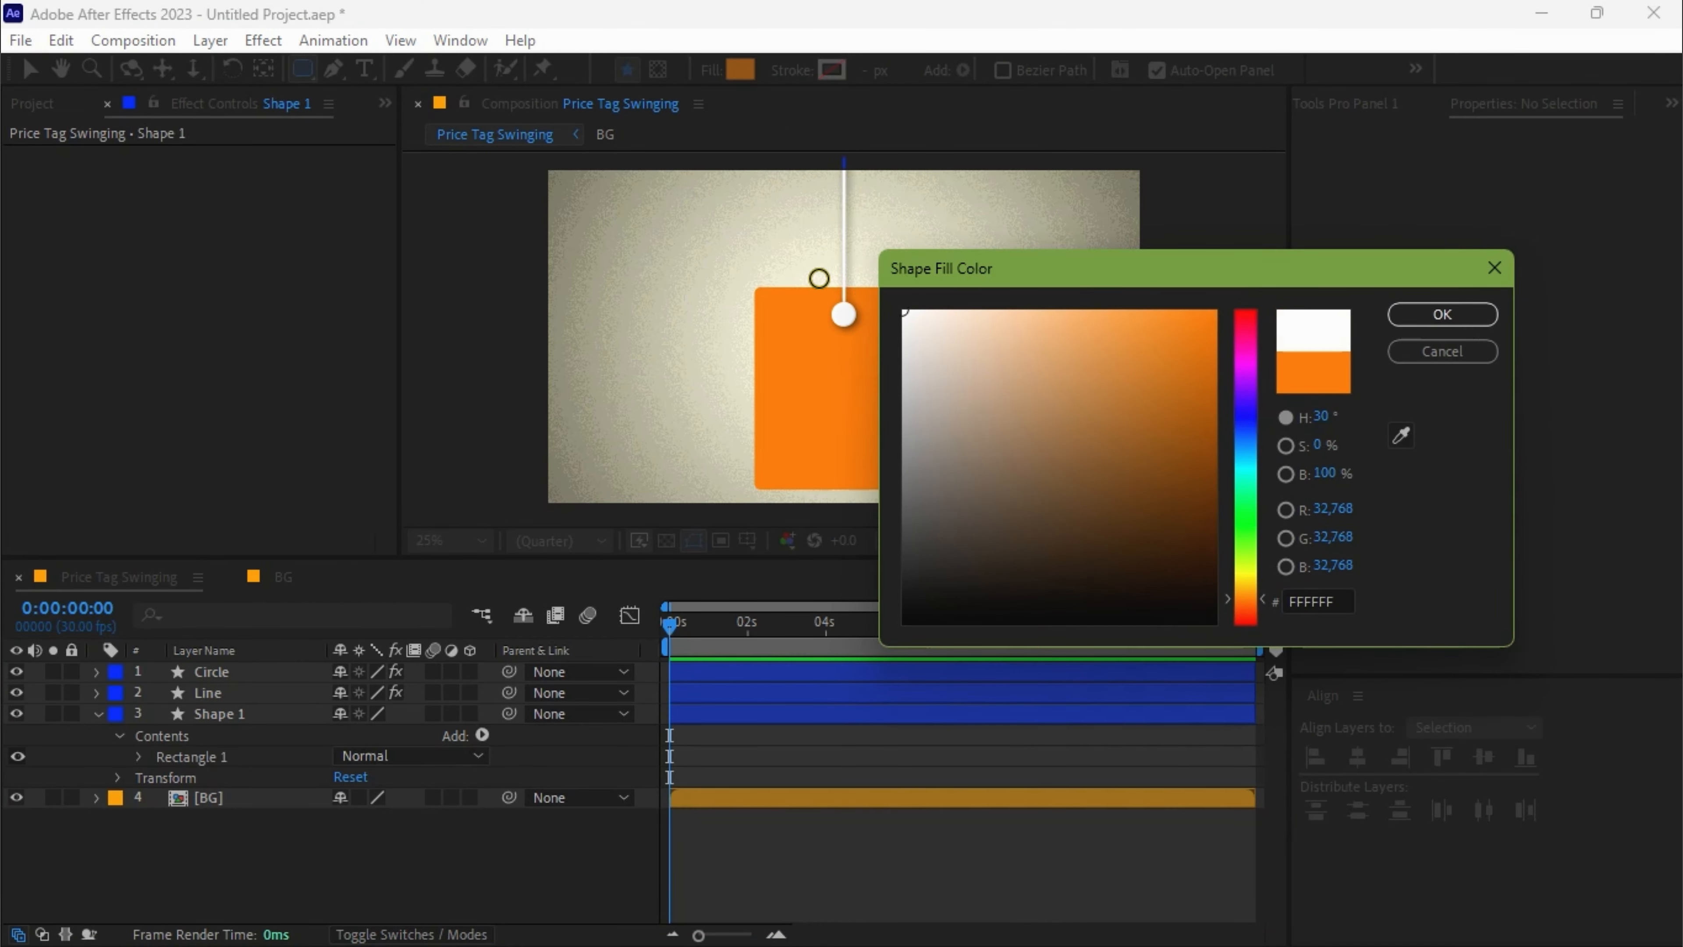
pyautogui.click(1457, 322)
pyautogui.moveTo(773, 351); pyautogui.dragTo(921, 435)
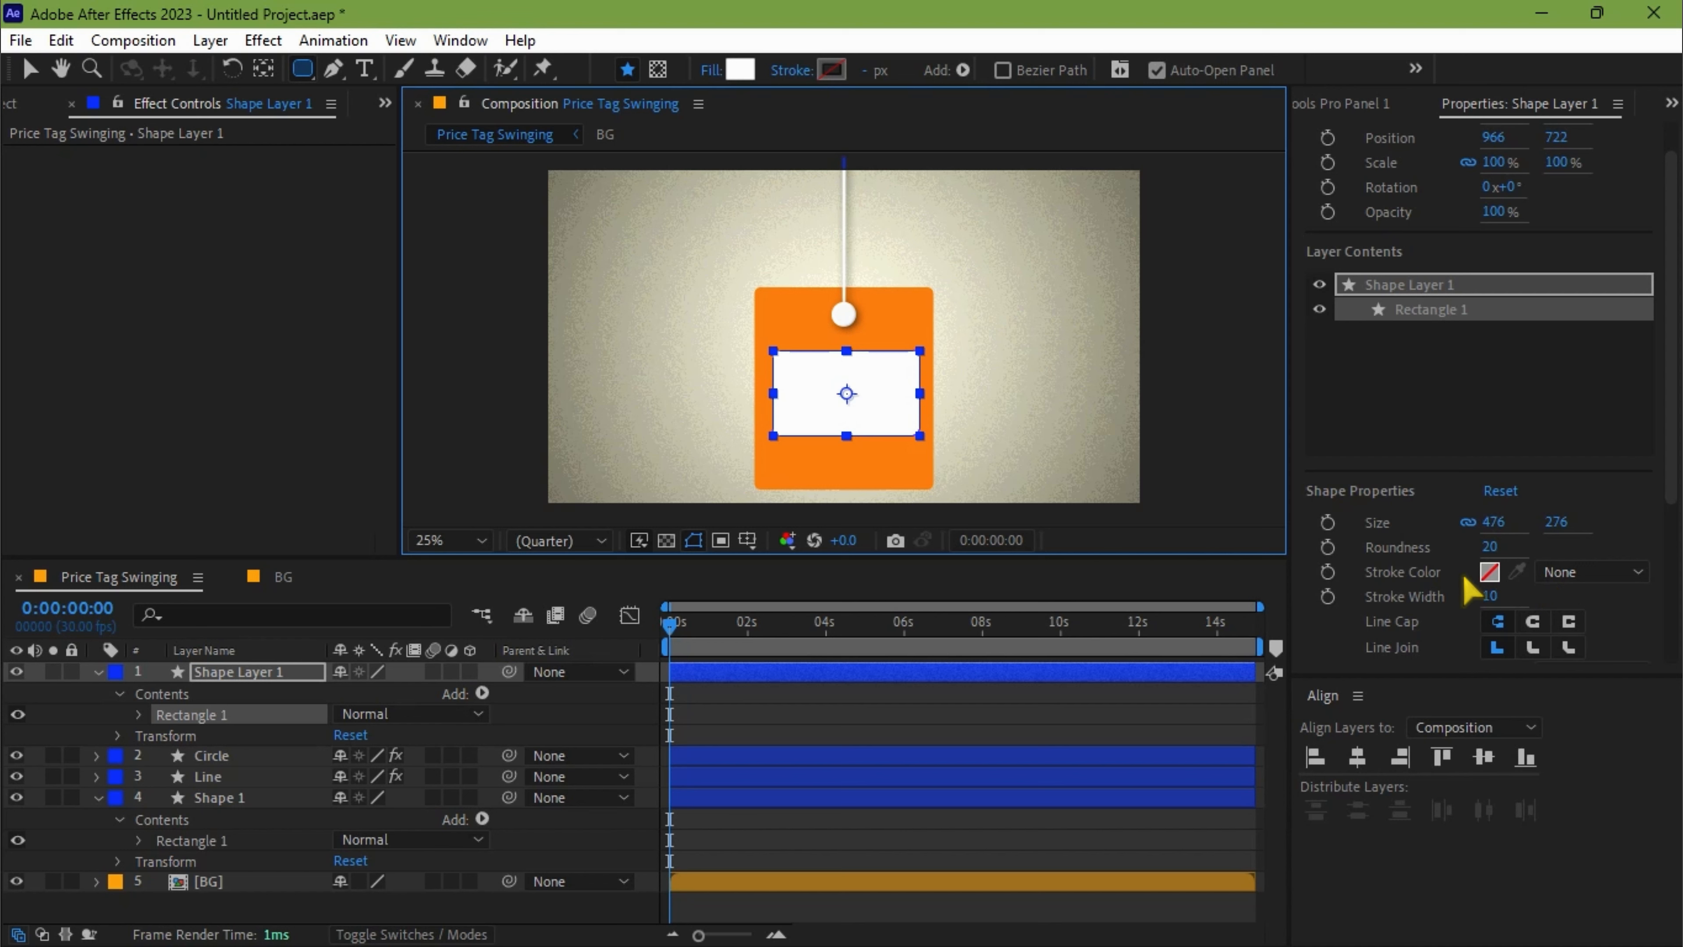
# Set the corner roundness to 34 for the white rectangle and 35 for the orange rectangle.
pyautogui.moveTo(1490, 554); pyautogui.dragTo(1513, 548)
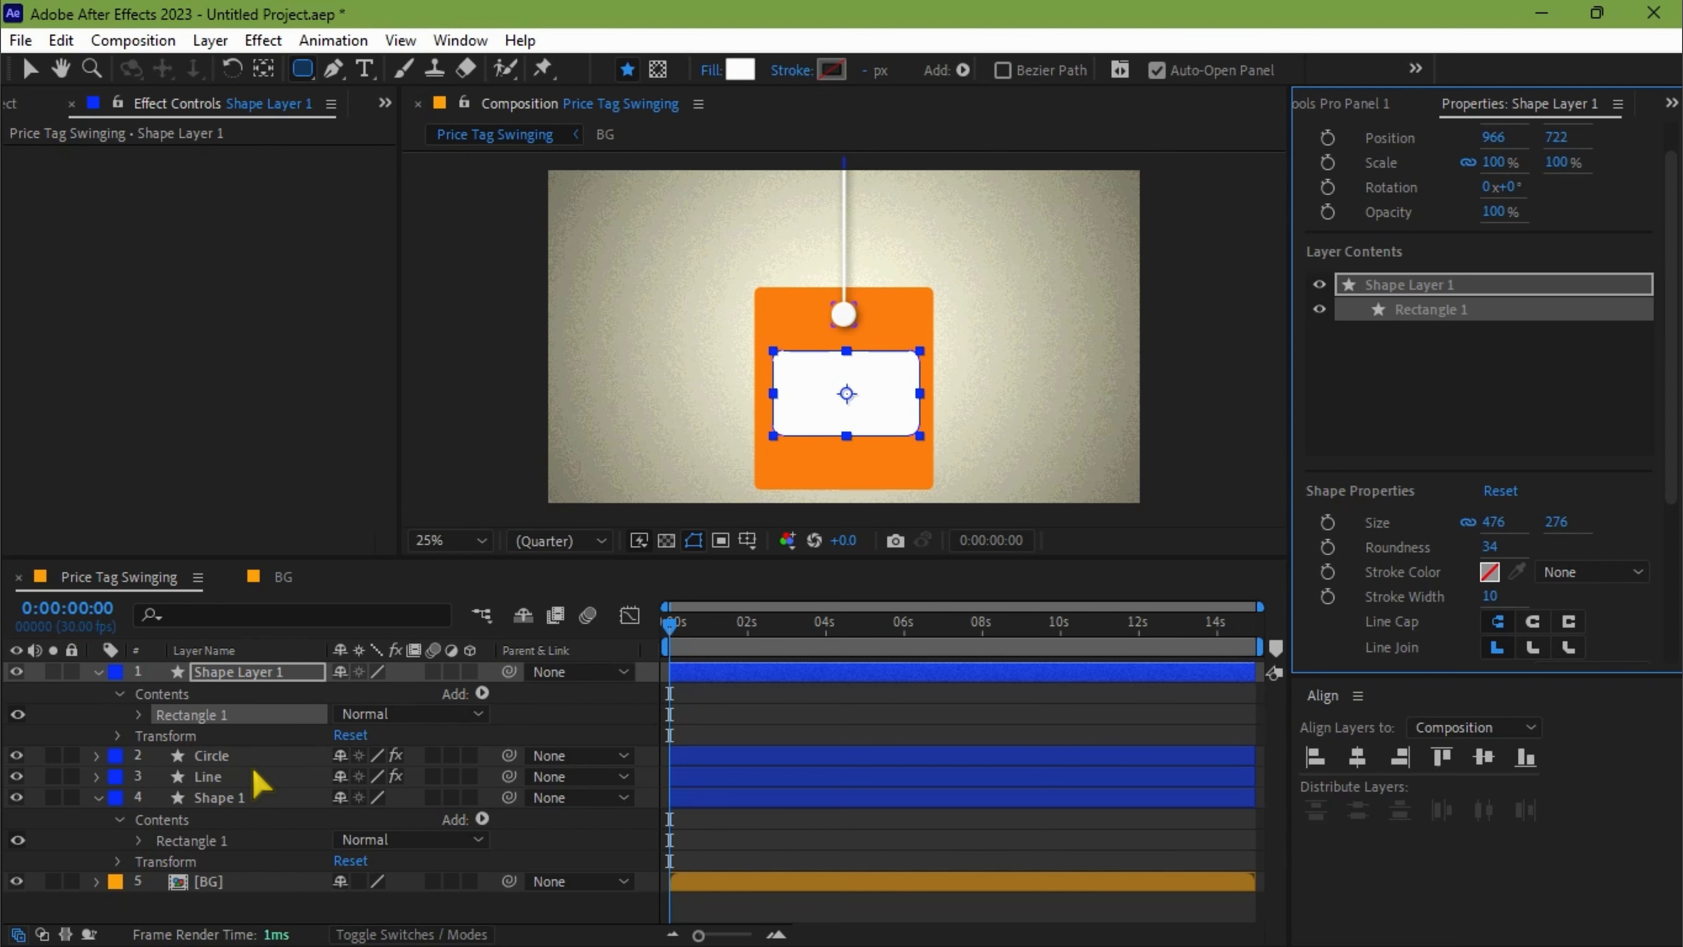
pyautogui.click(236, 738)
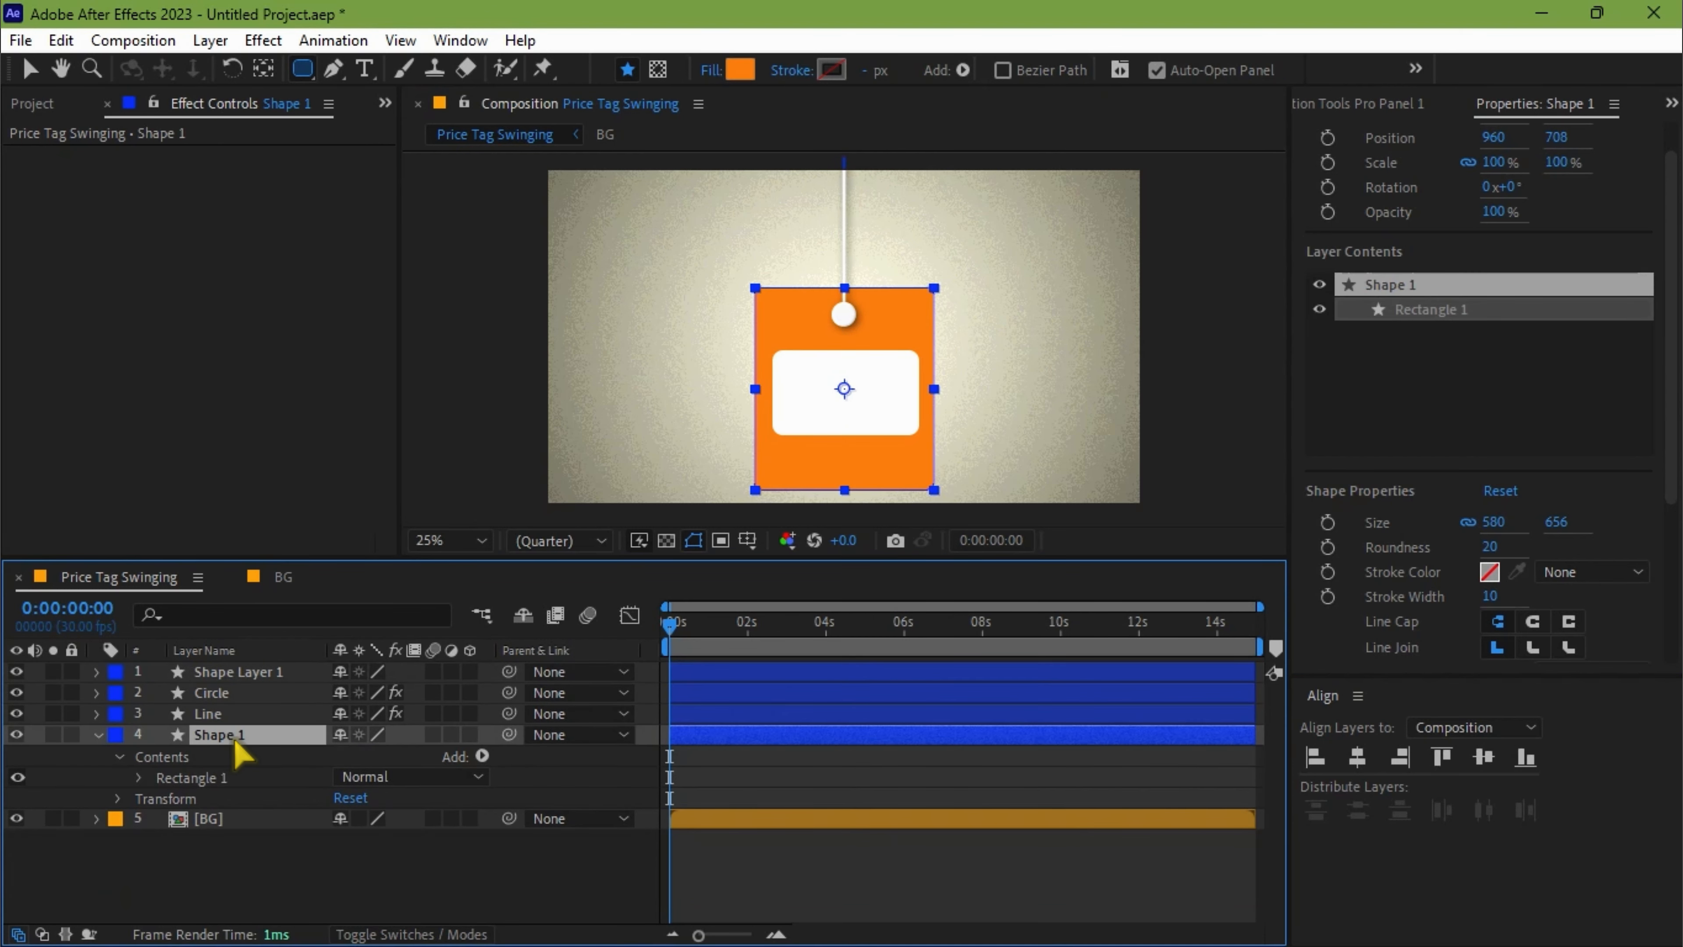
pyautogui.moveTo(1490, 549)
pyautogui.mouseDown()
pyautogui.moveTo(1539, 548)
pyautogui.moveTo(1492, 559)
pyautogui.mouseUp()
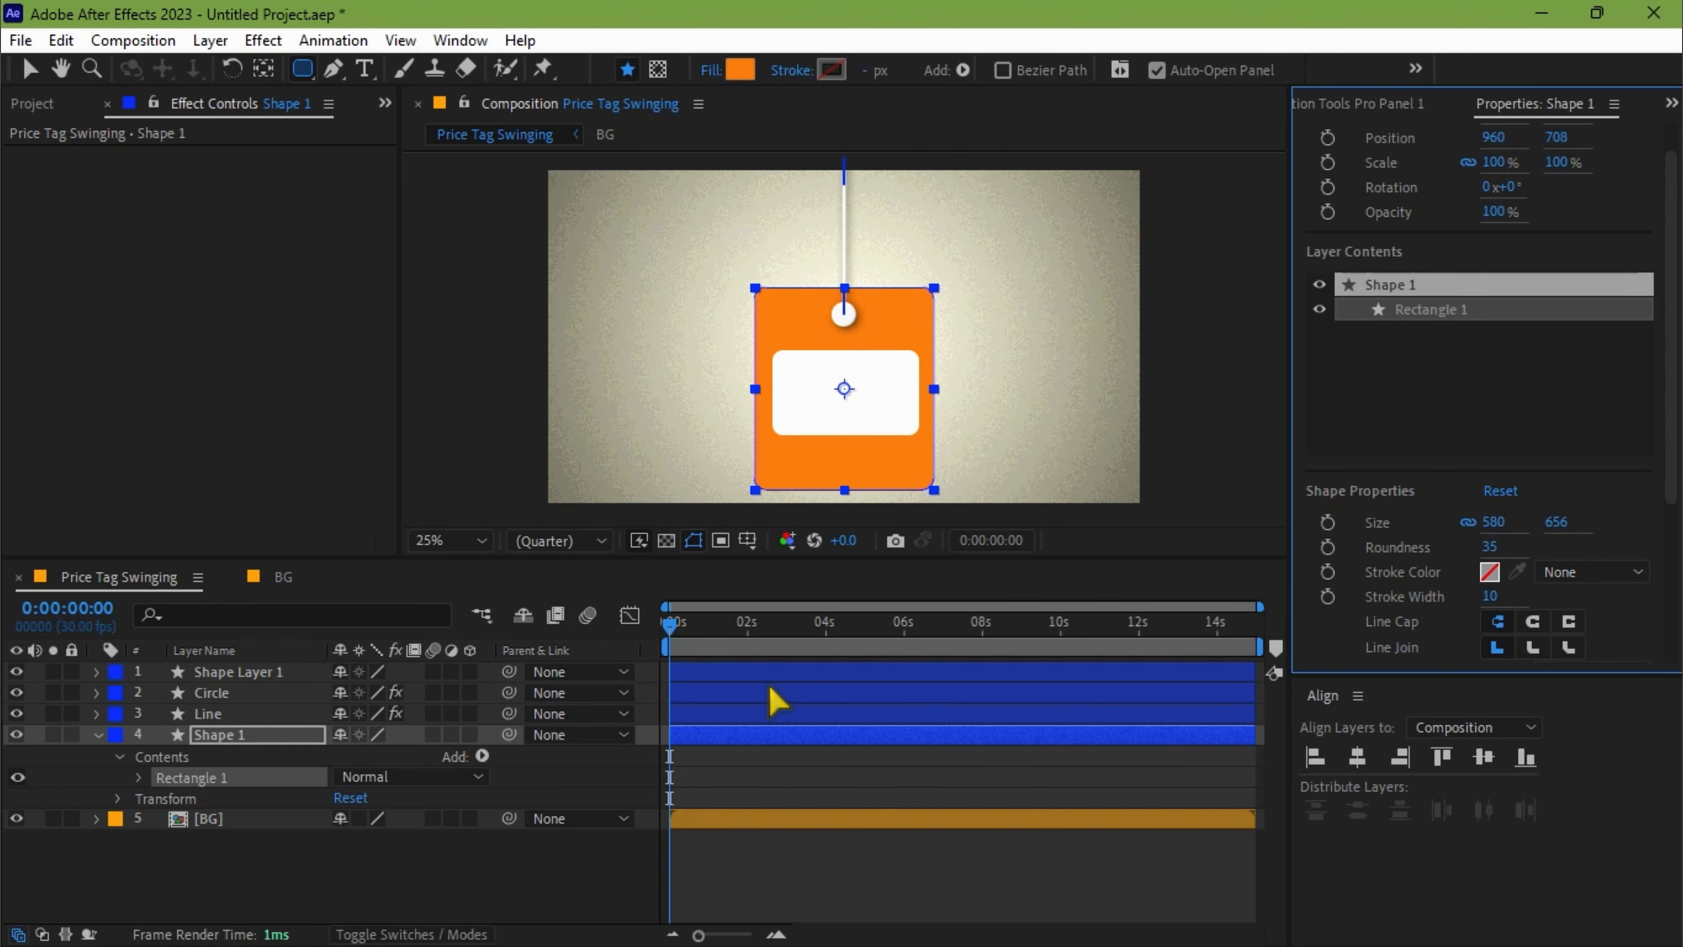
# Rename the white rectangle's layer as Shape 2.
pyautogui.rightClick(242, 673)
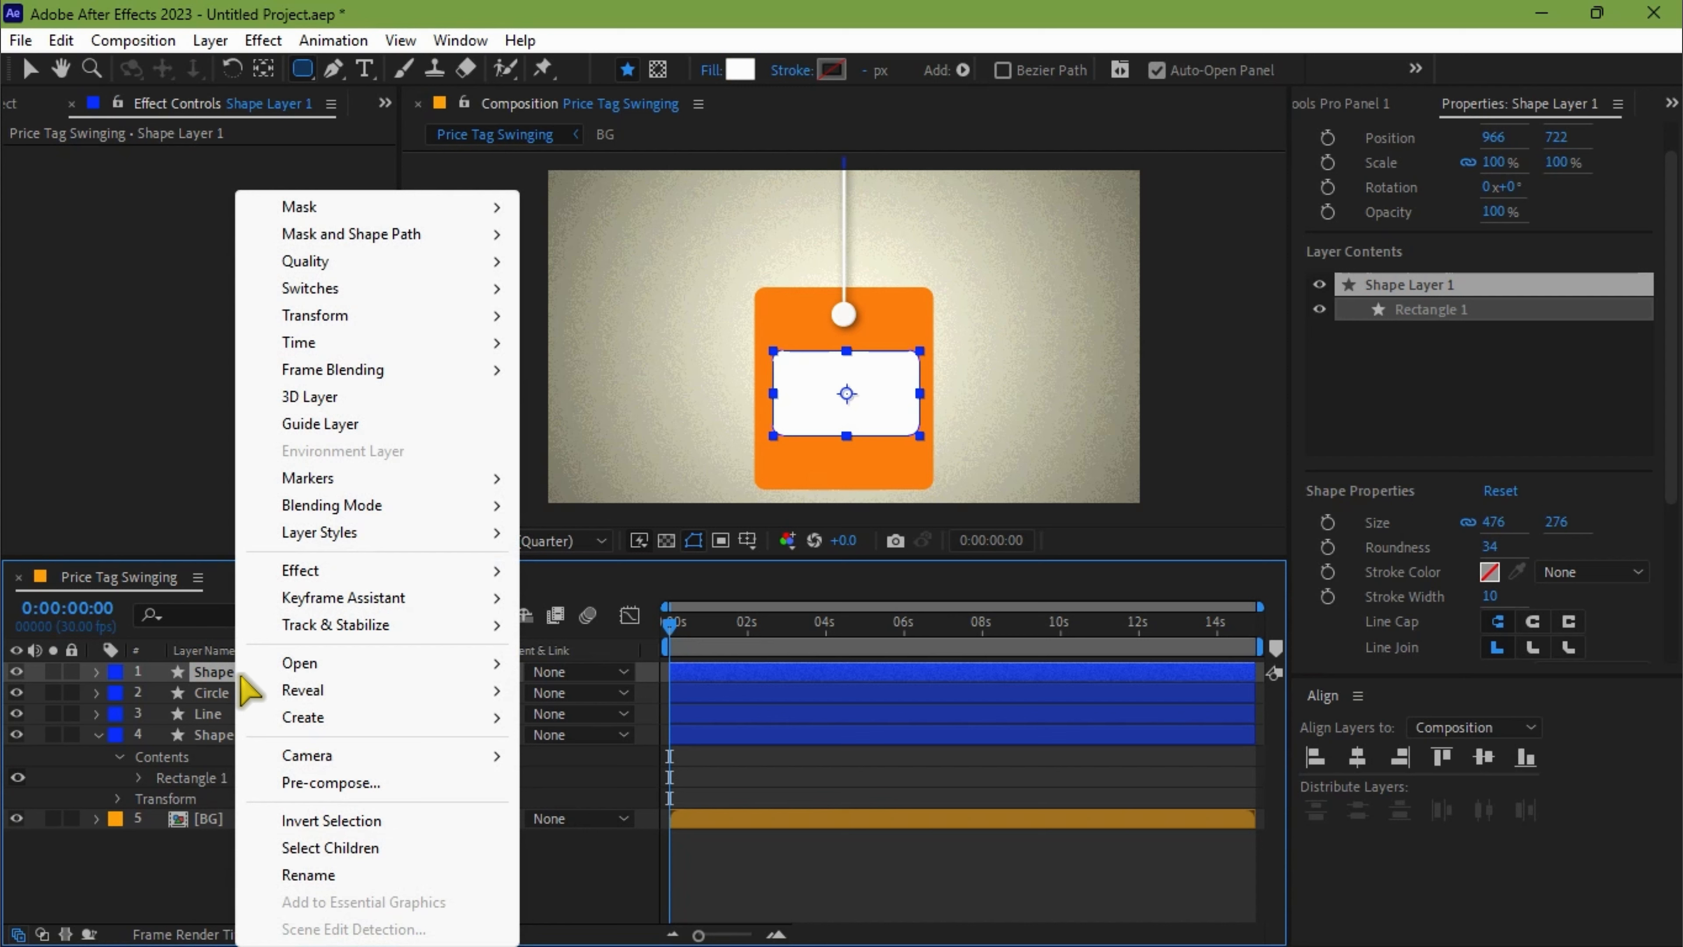
pyautogui.click(336, 875)
pyautogui.write('Shape 2')
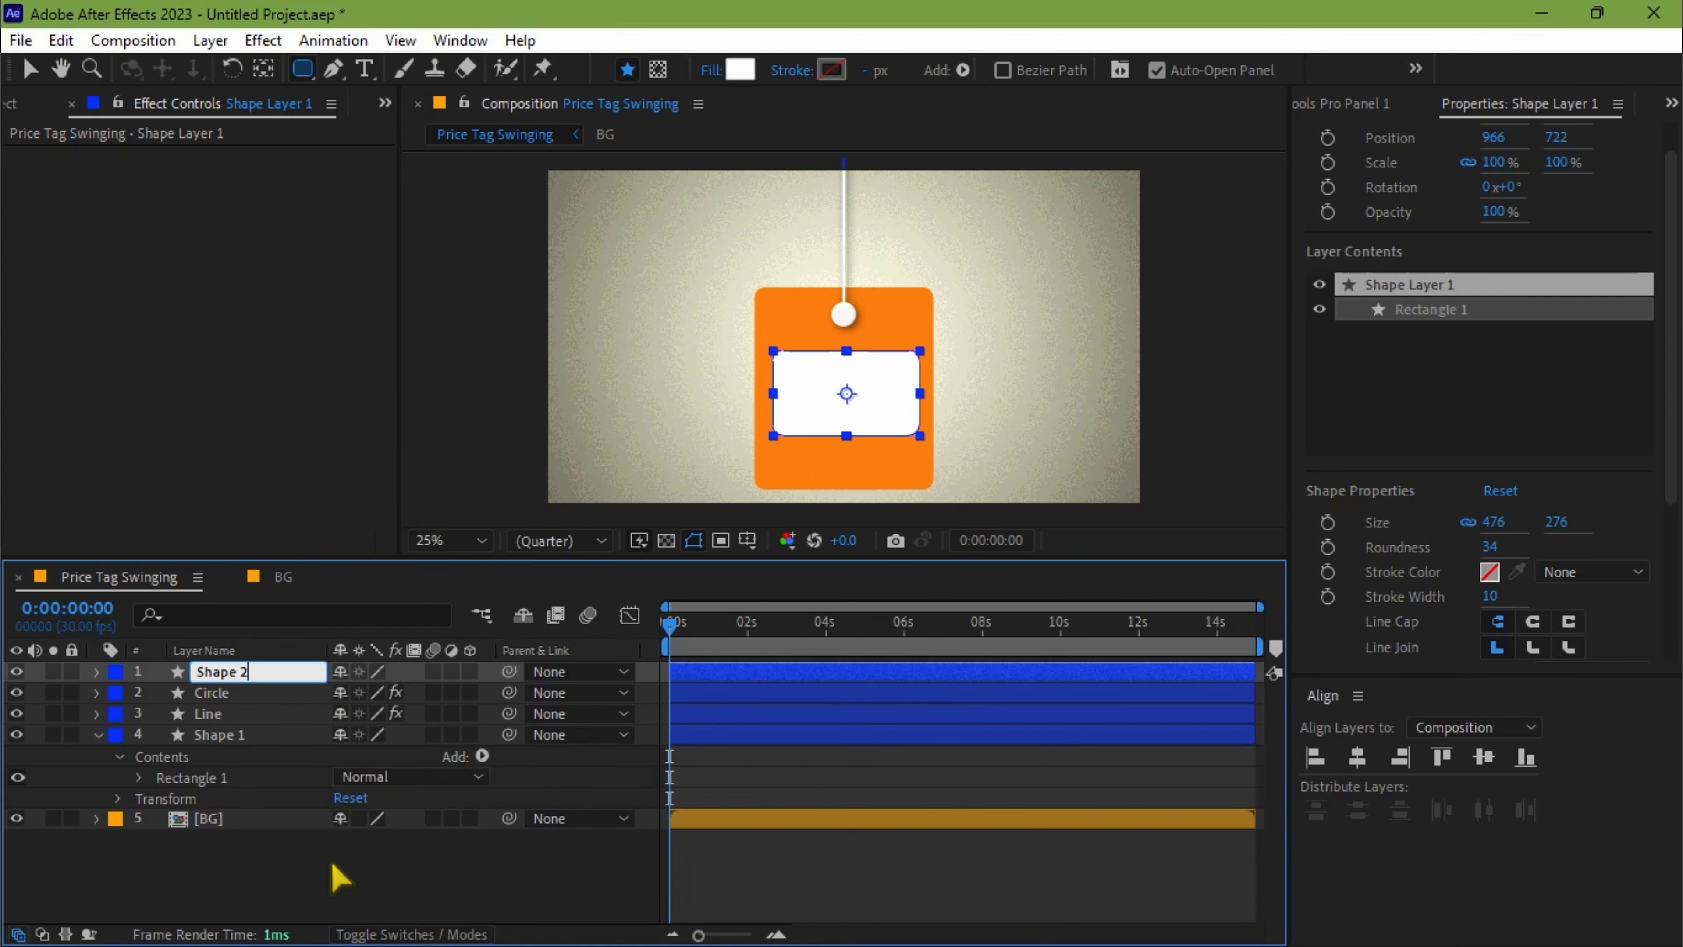
pyautogui.press('Return')
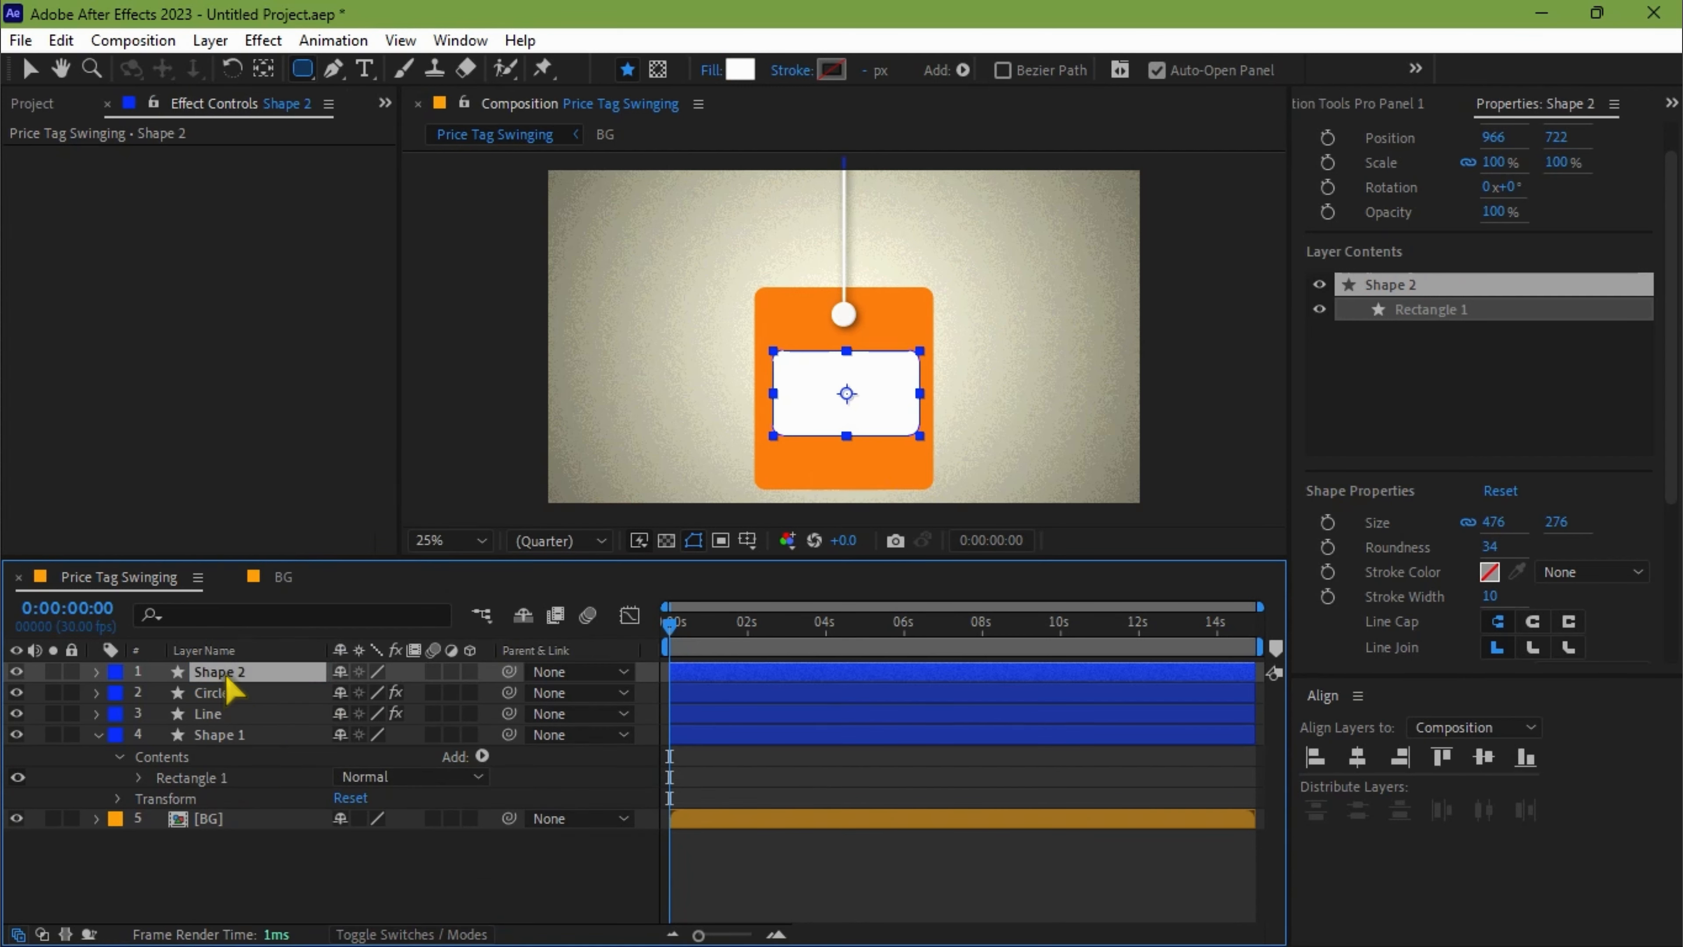
# Place the Shape 2 layer between Line and Shape 1 and center it horizontally in the composition.
pyautogui.moveTo(222, 683); pyautogui.dragTo(229, 737)
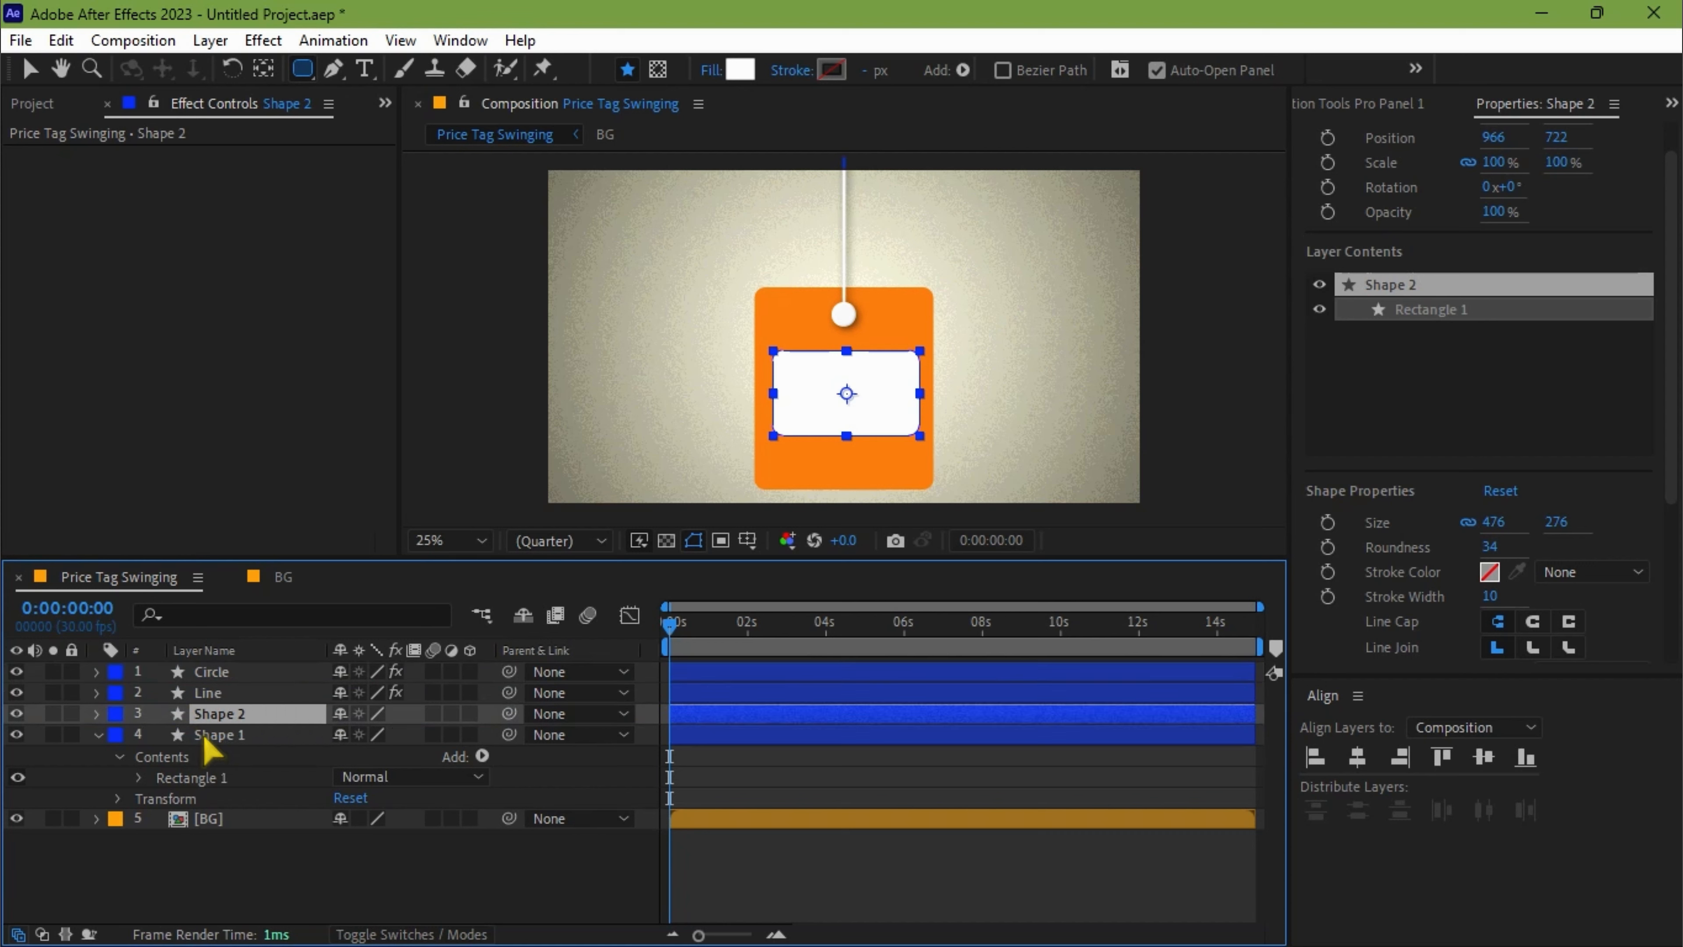
pyautogui.click(1360, 759)
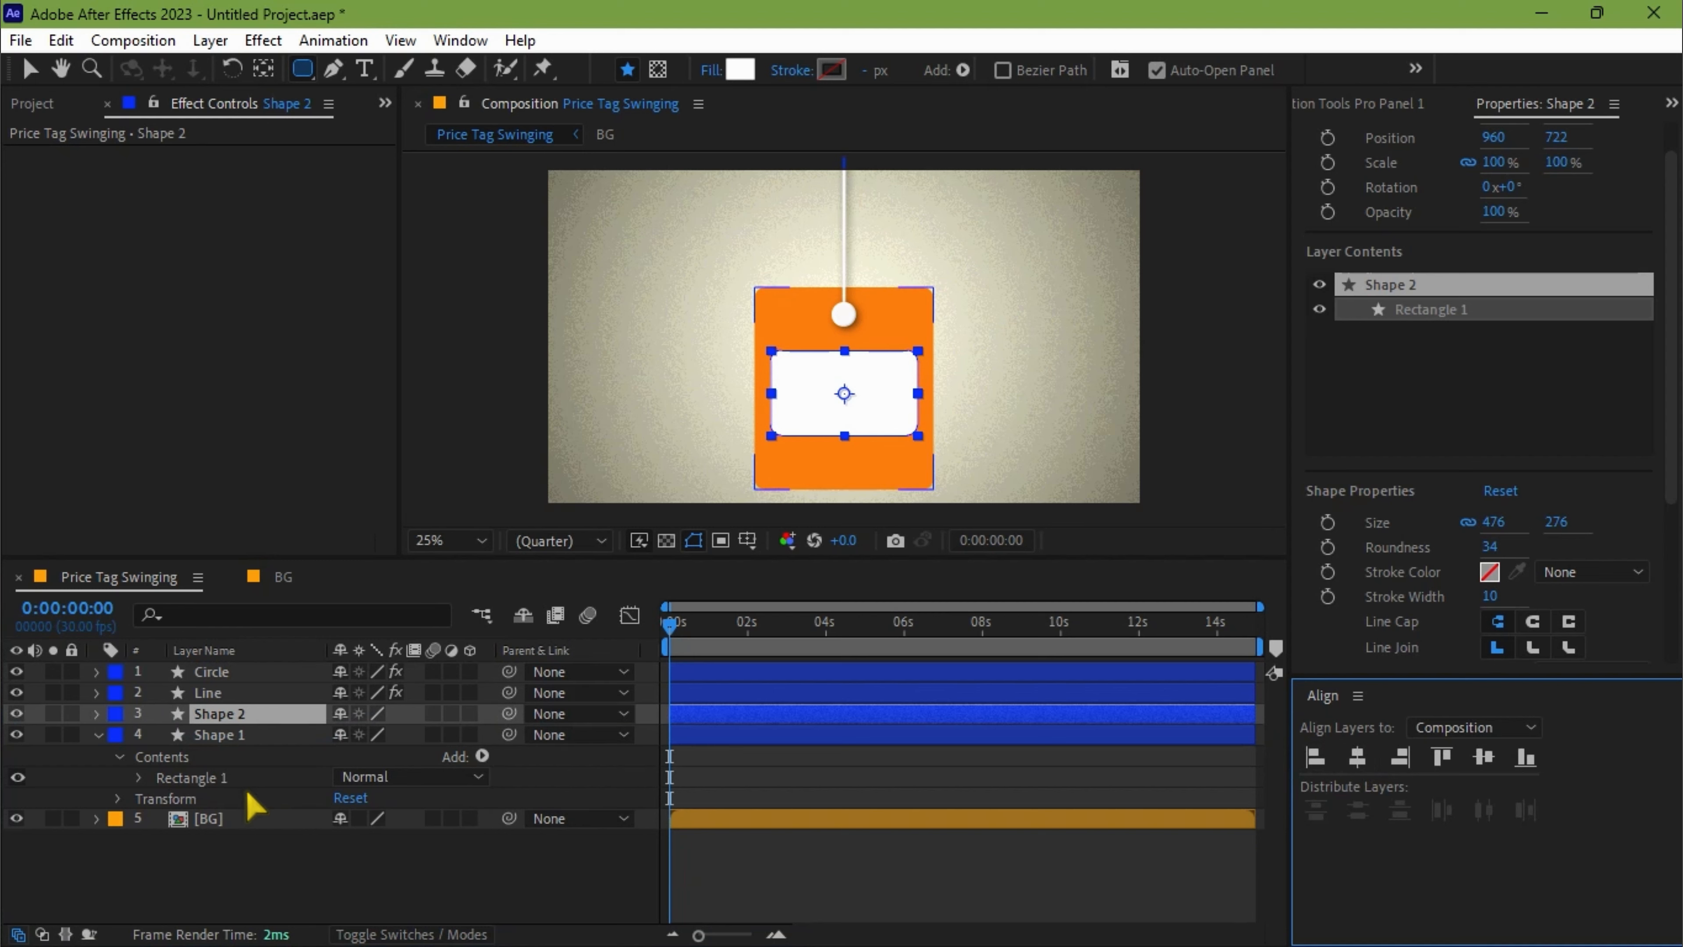
# Copy the Circle layer's Drop Shadow effect and paste it onto the Shape 1 and Shape 2 layers.
pyautogui.click(223, 675)
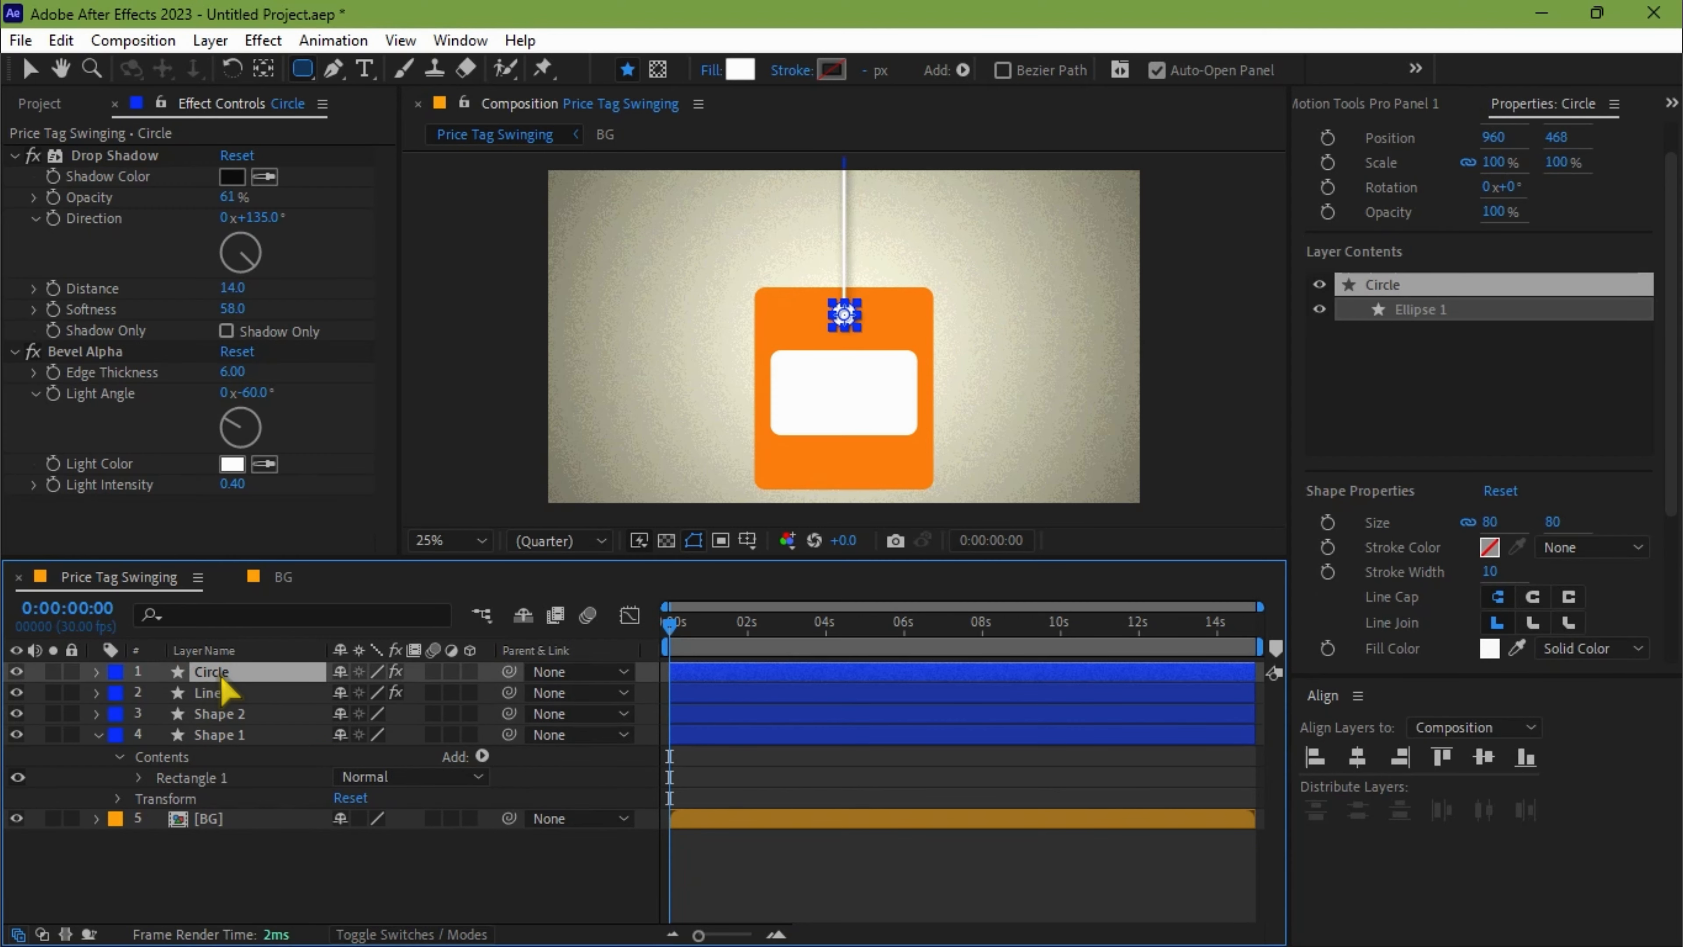
pyautogui.click(101, 159)
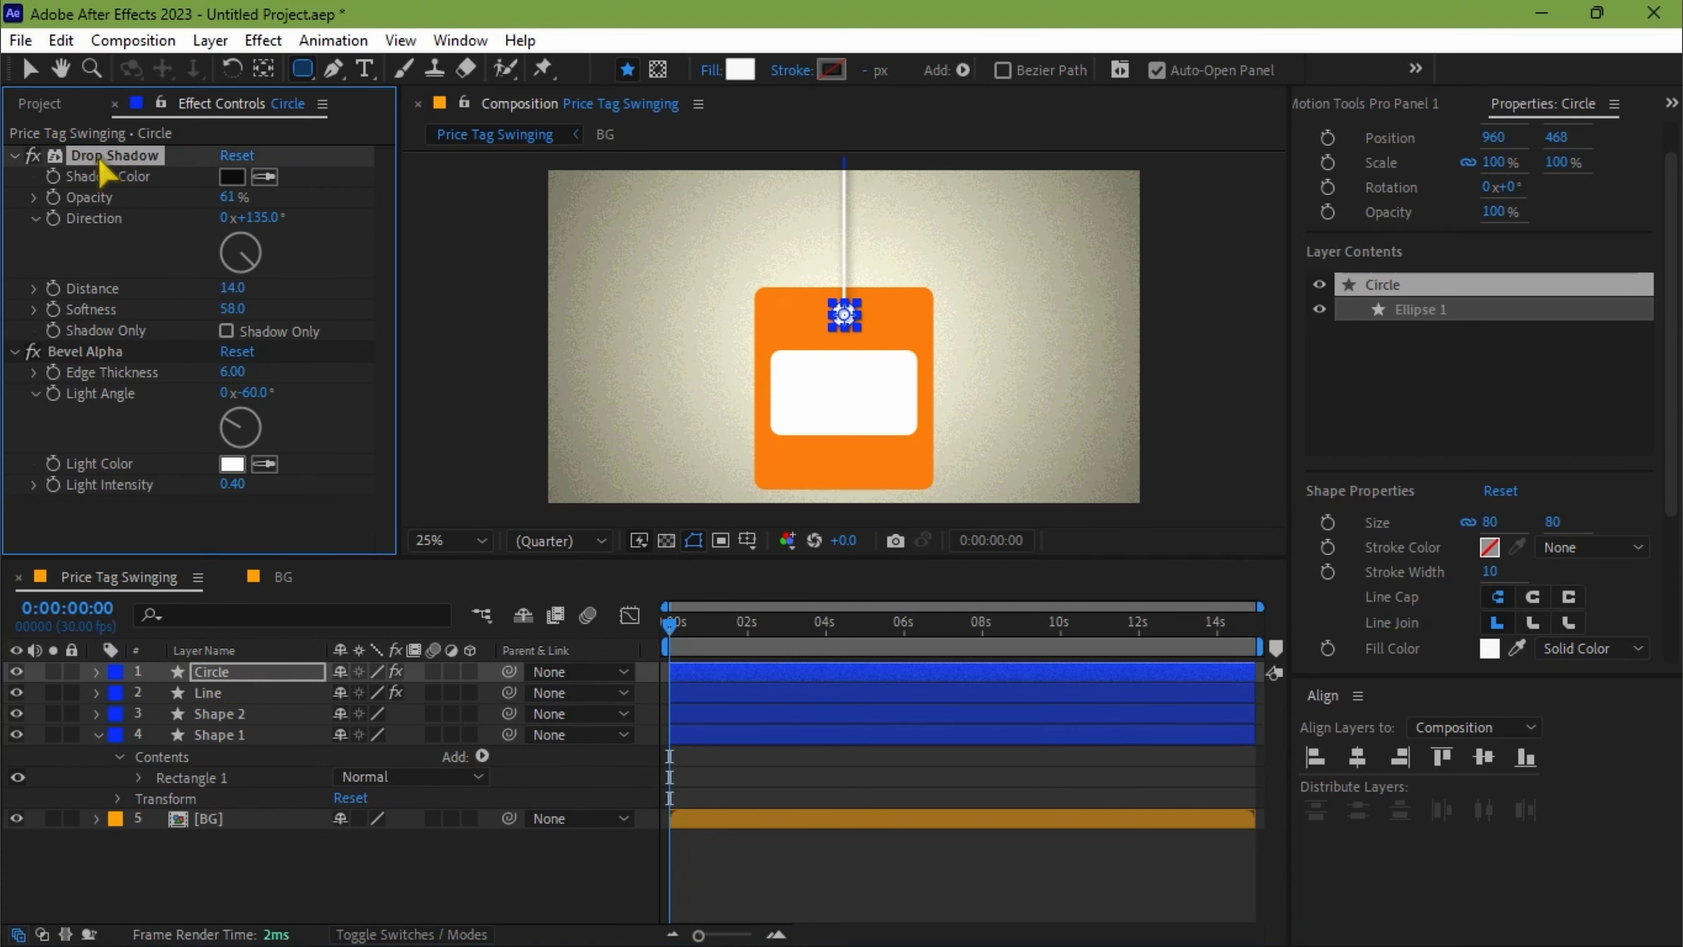
pyautogui.rightClick(106, 173)
pyautogui.click(166, 233)
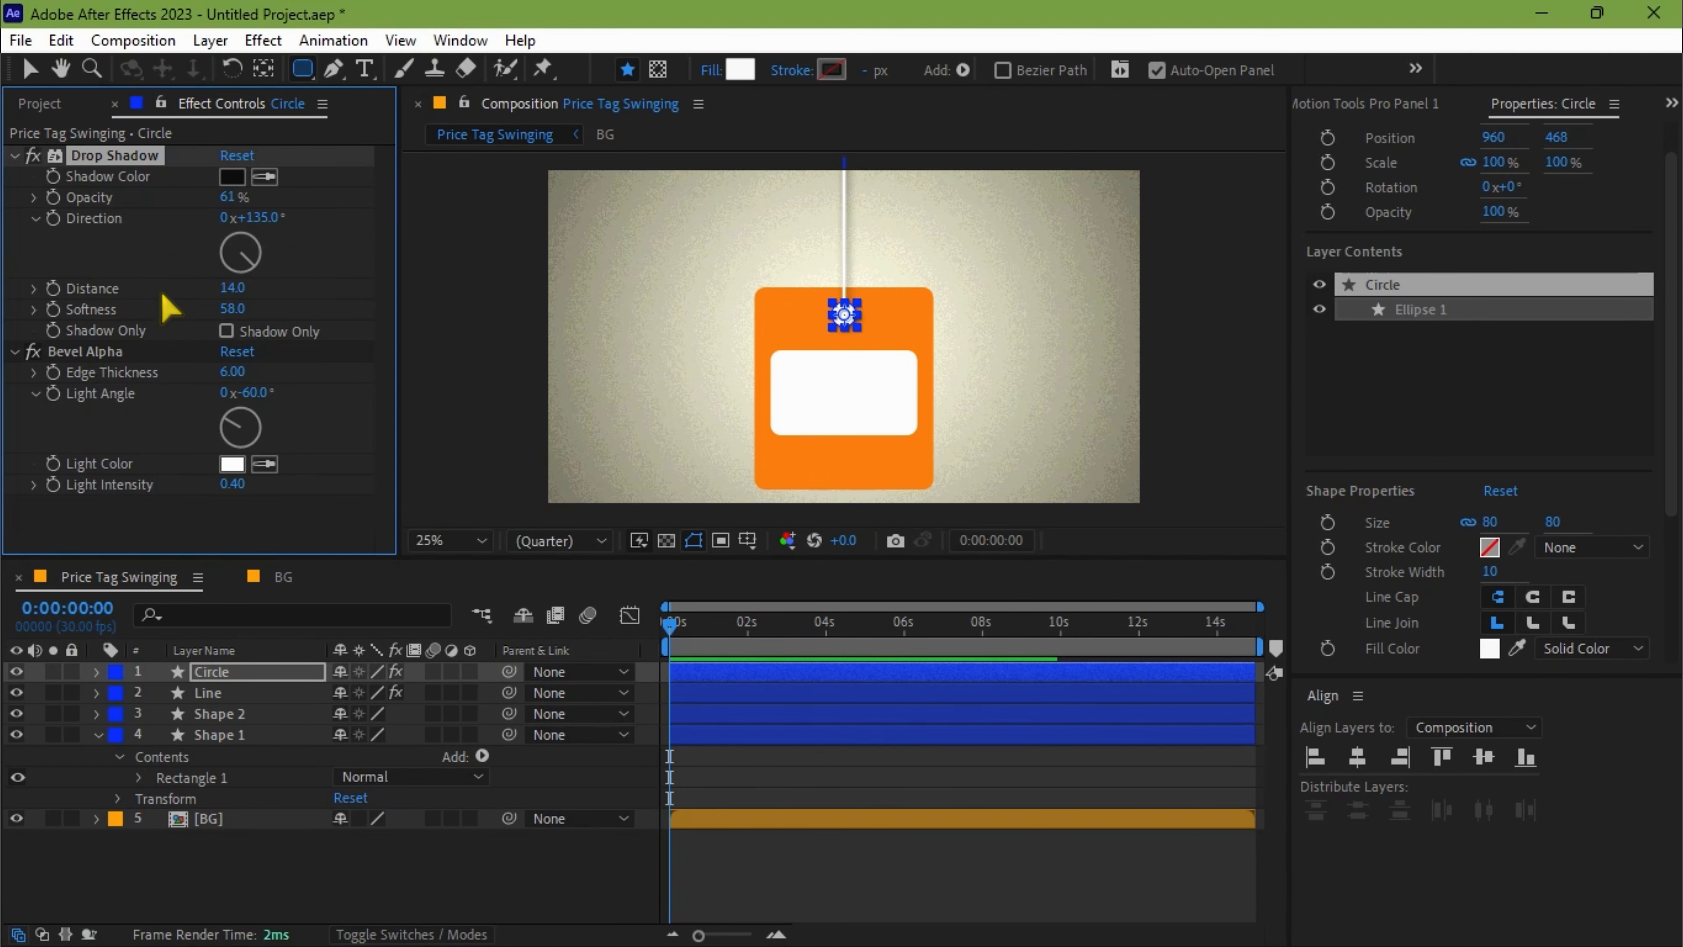
pyautogui.click(244, 737)
pyautogui.keyDown('shift'); pyautogui.click(239, 720); pyautogui.keyUp('shift')
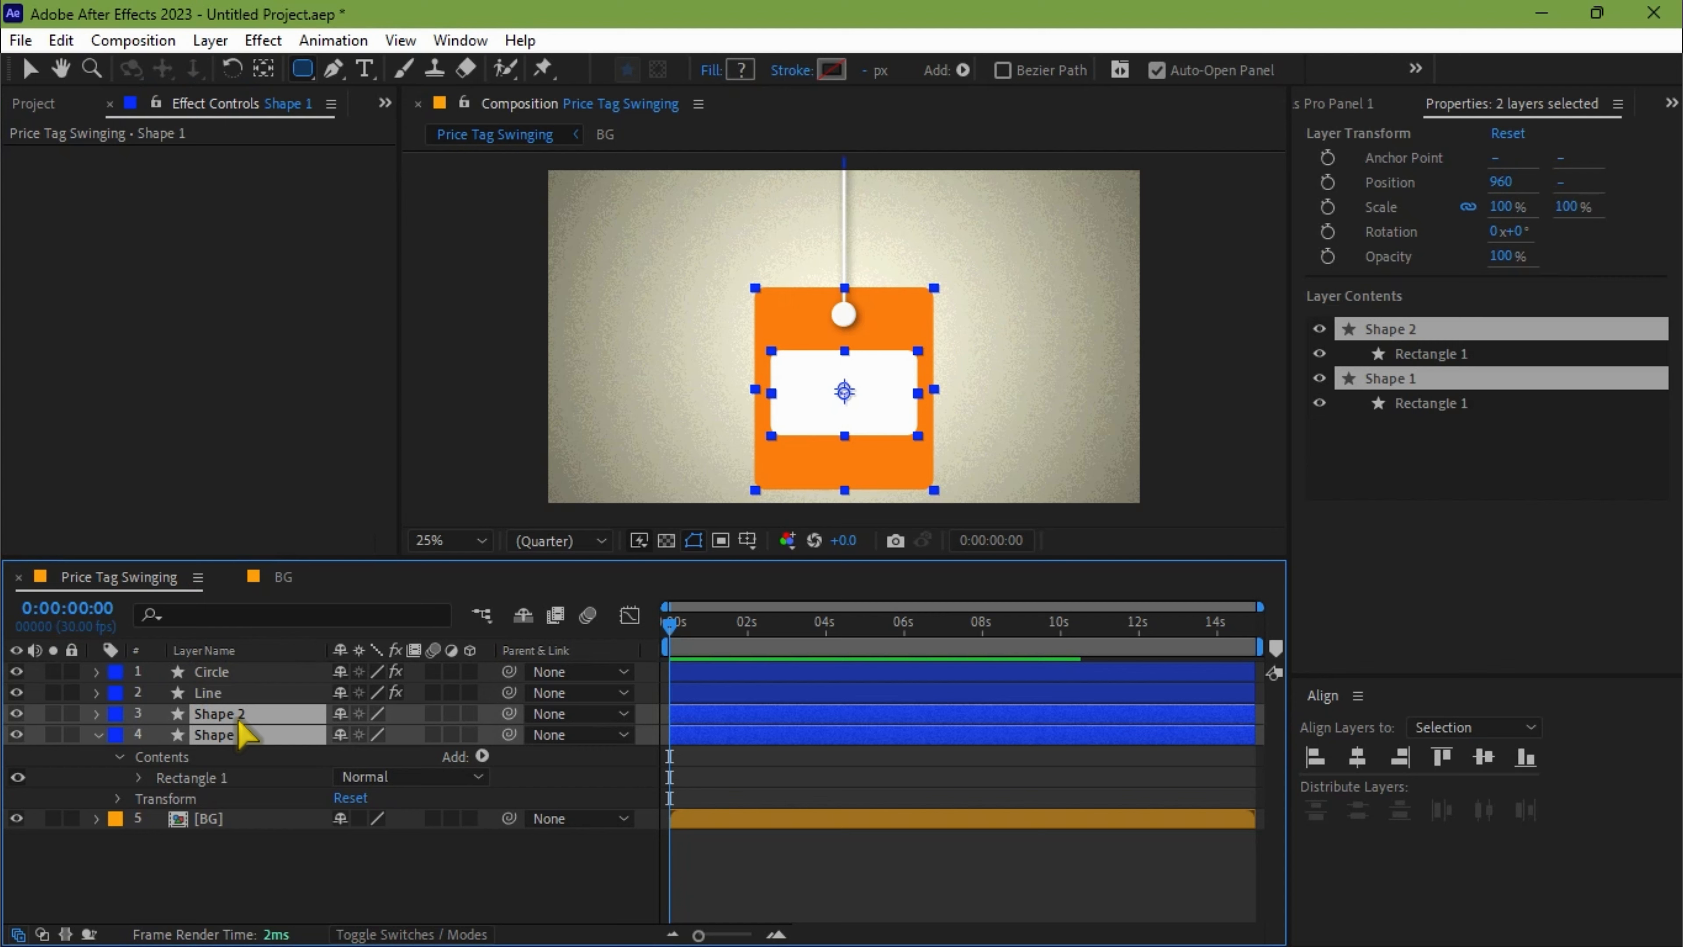
pyautogui.hotkey('ctrl', 'v')
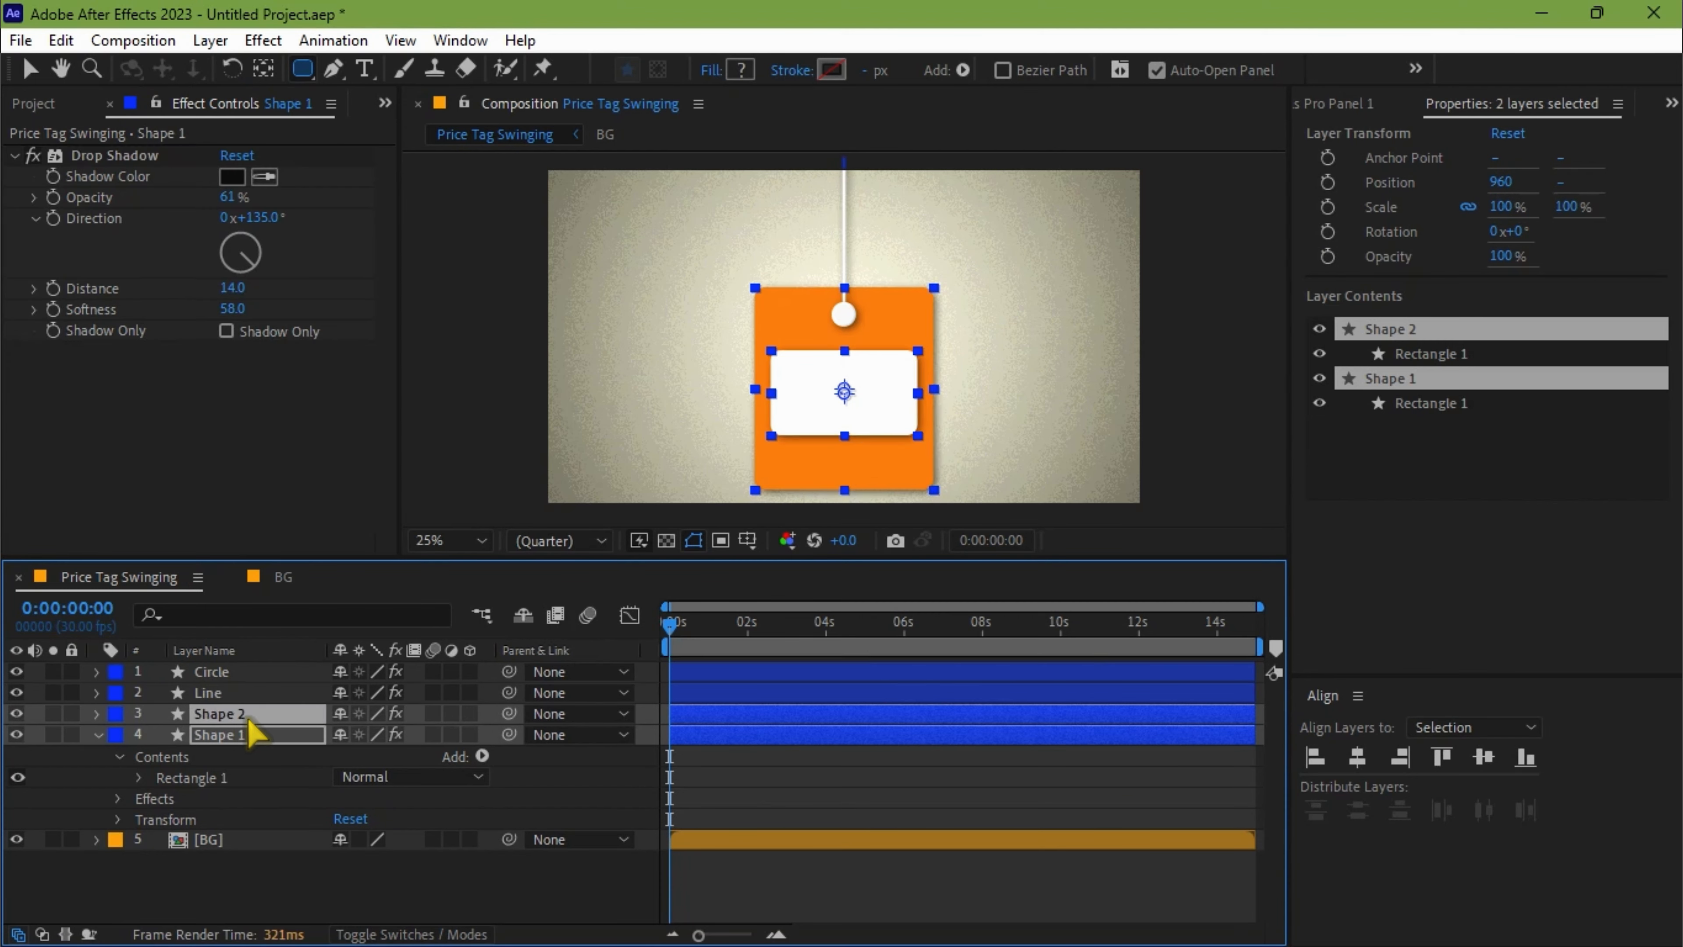
# Increase the drop shadow softness on Shape 2 and set it to 89 on Shape 1.
pyautogui.click(236, 895)
pyautogui.click(239, 719)
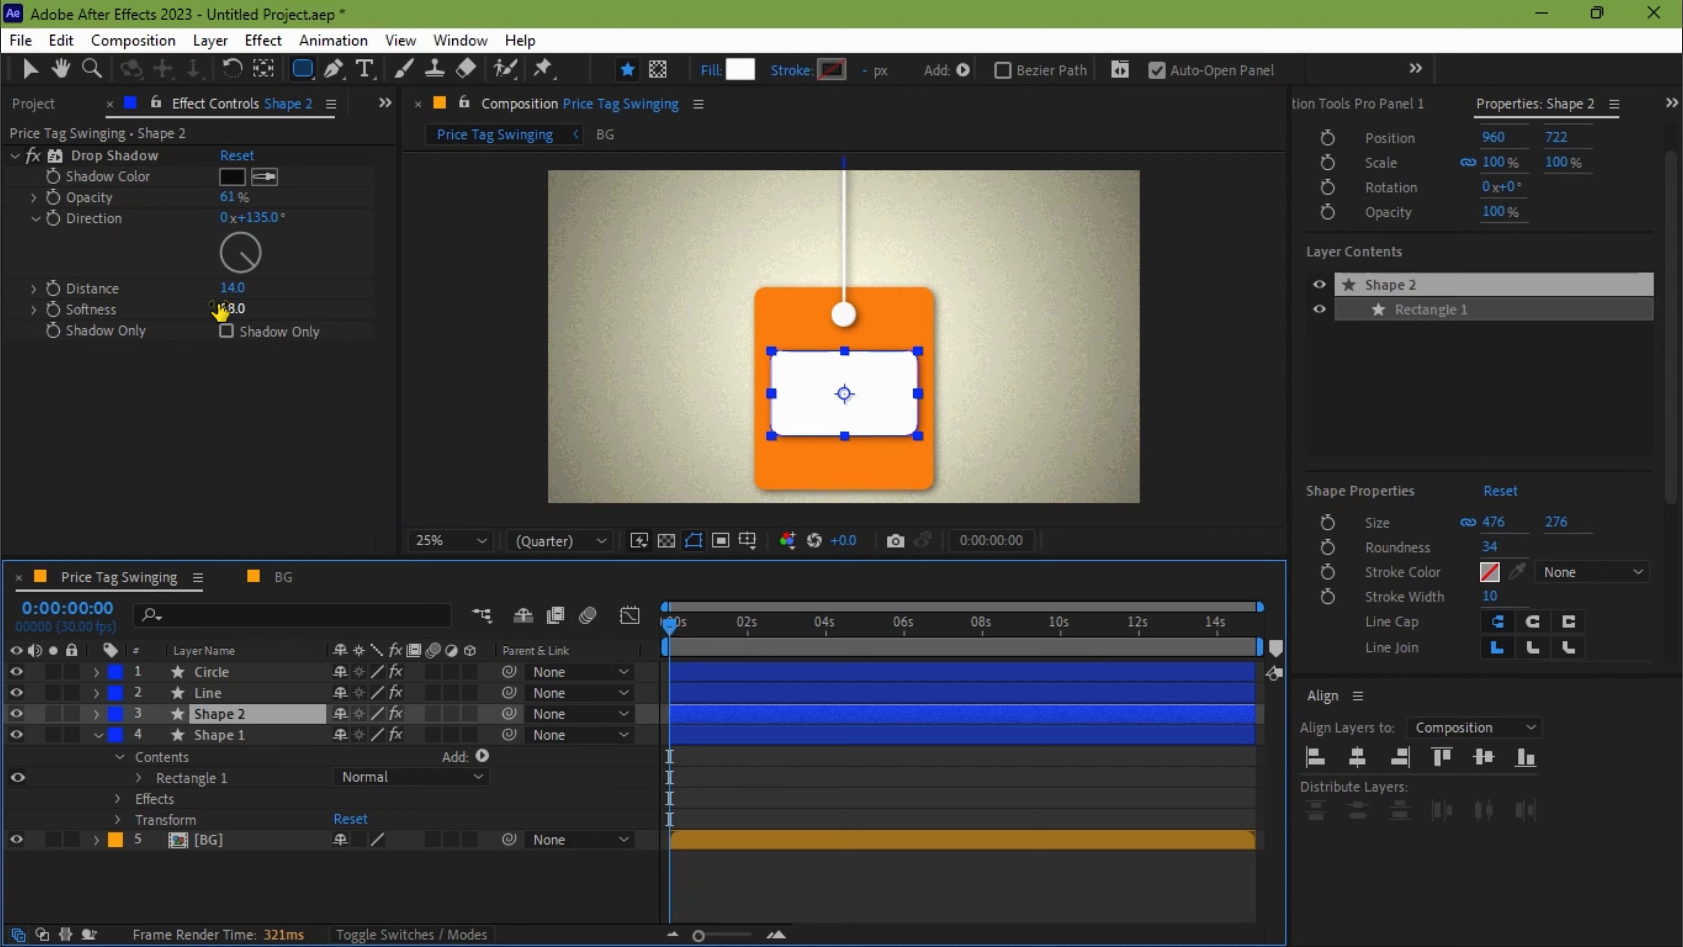
pyautogui.moveTo(230, 309); pyautogui.dragTo(279, 327)
pyautogui.click(255, 736)
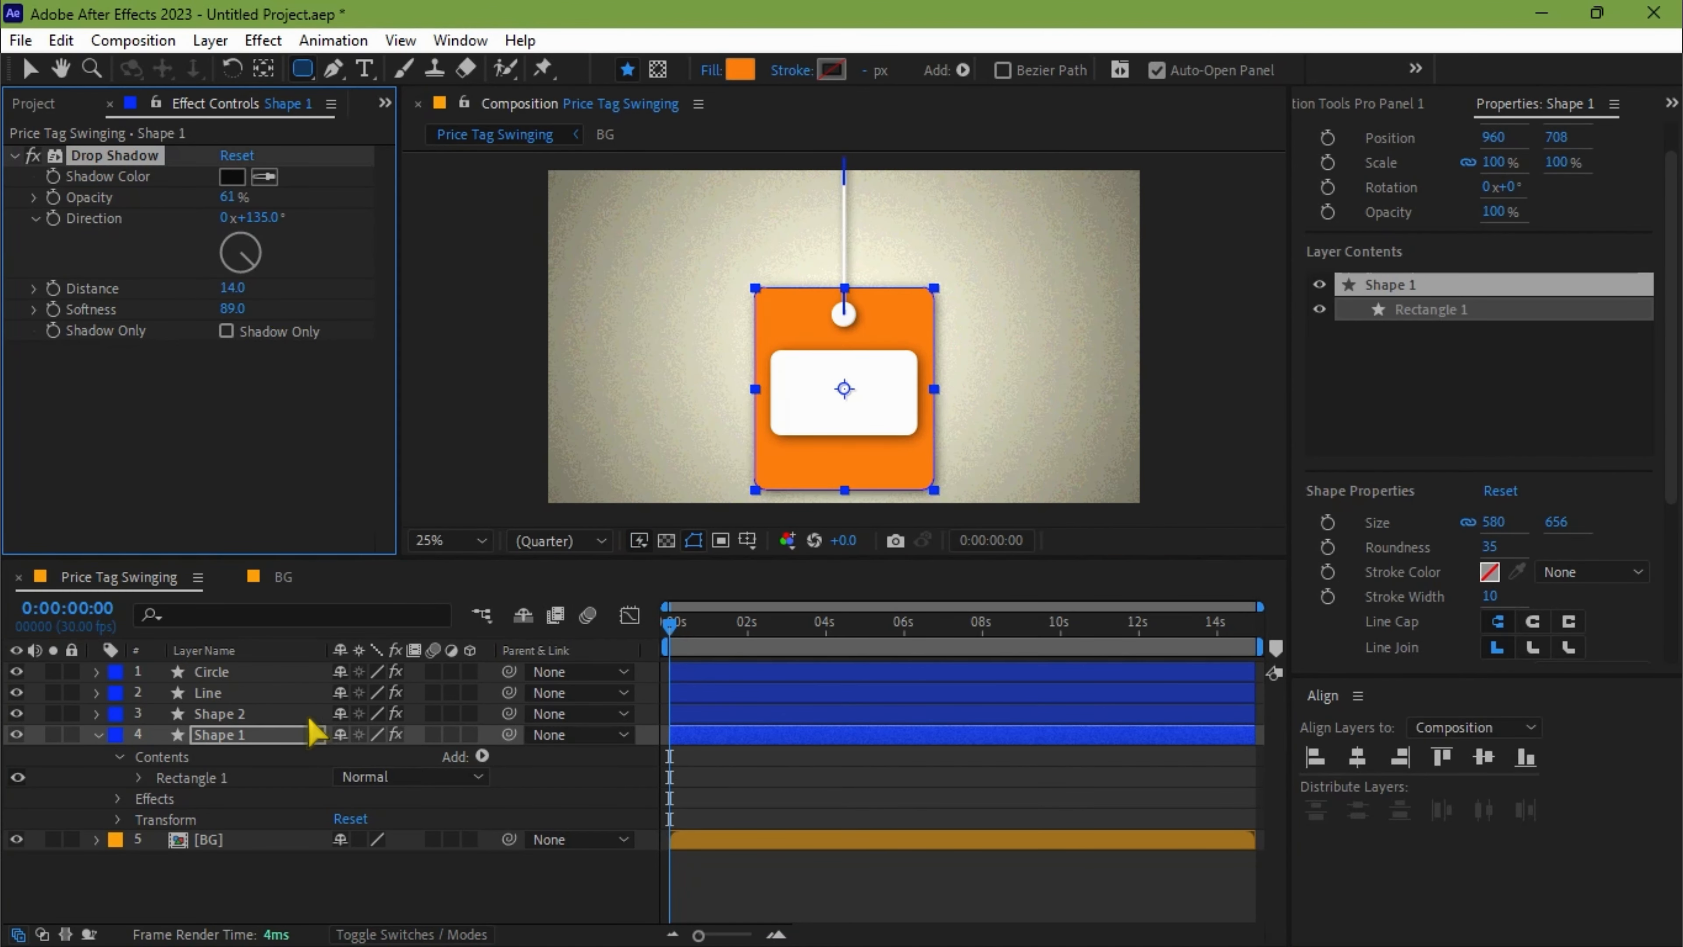
# Copy the Circle layer's Bevel Alpha effect onto Shape 1 and Shape 2, and collapse the expanded layer properties.
pyautogui.click(235, 671)
pyautogui.rightClick(84, 353)
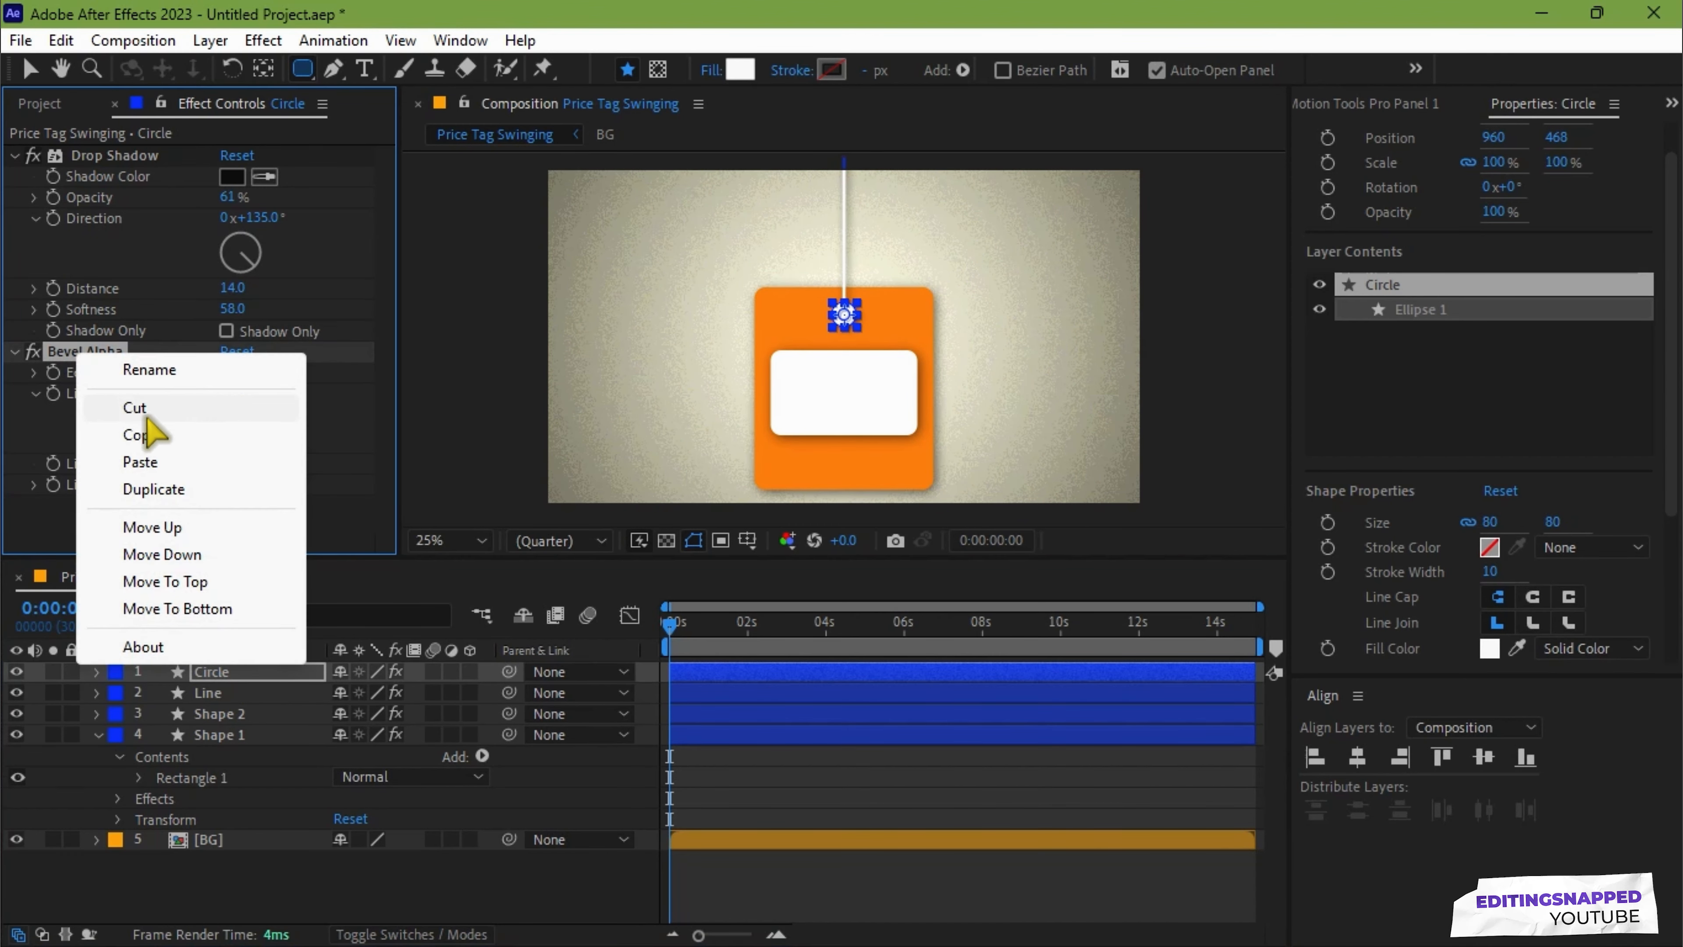
pyautogui.click(156, 436)
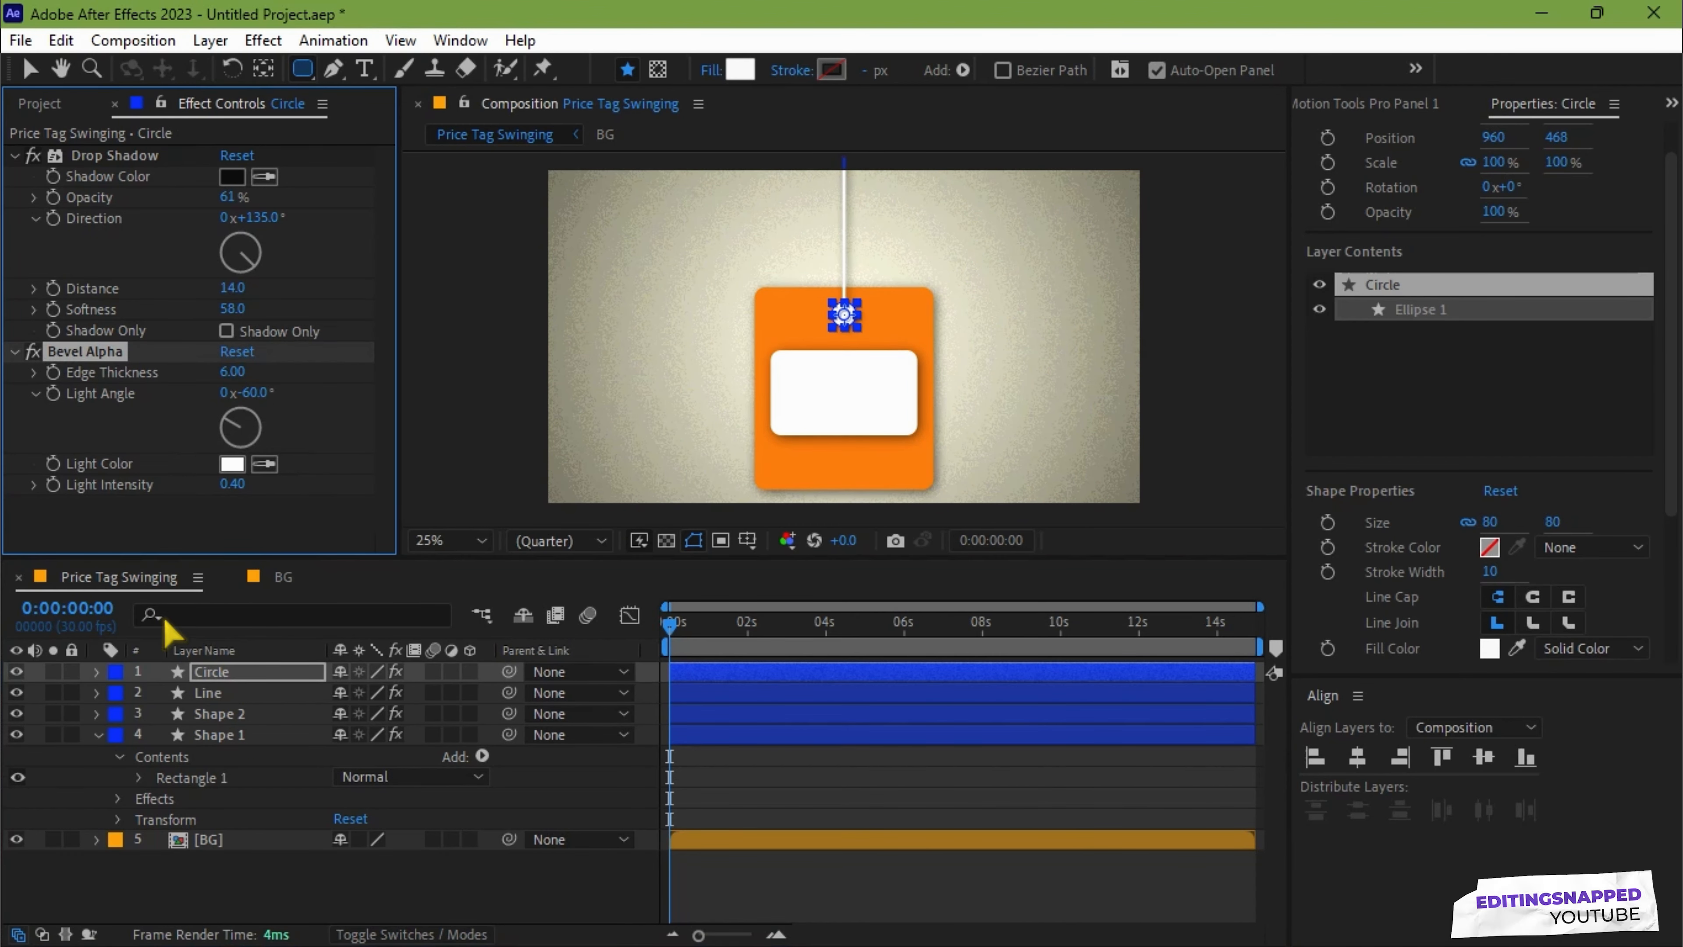
pyautogui.click(242, 736)
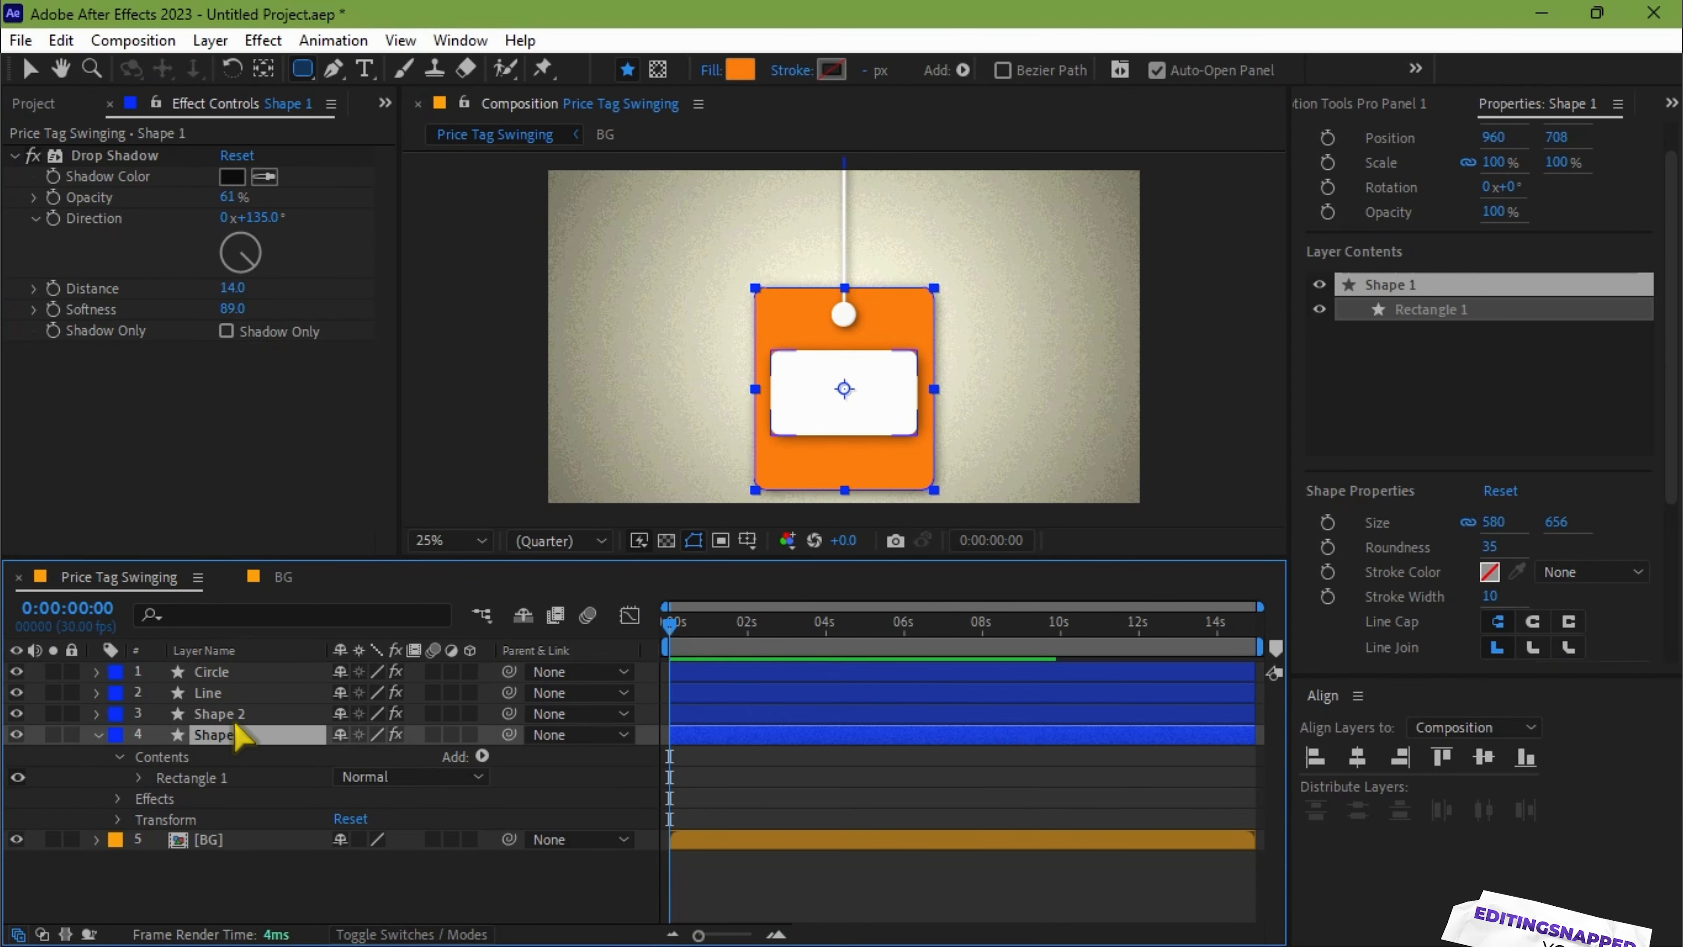
pyautogui.keyDown('ctrl'); pyautogui.click(233, 717); pyautogui.keyUp('ctrl')
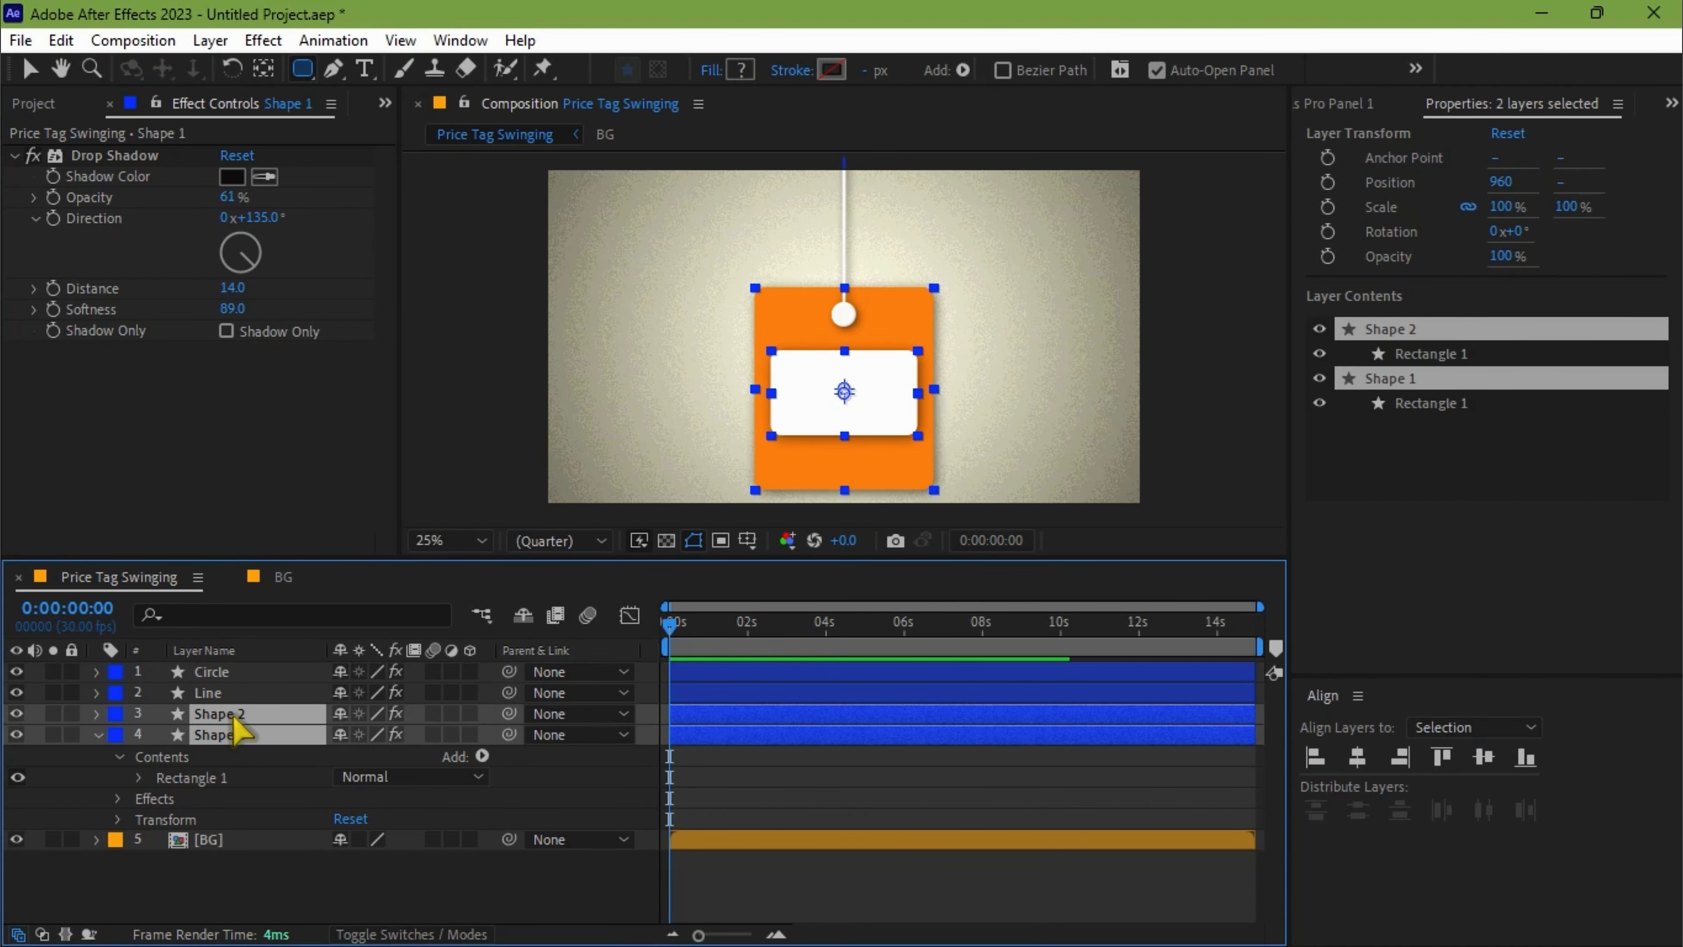
pyautogui.hotkey('ctrl', 'v')
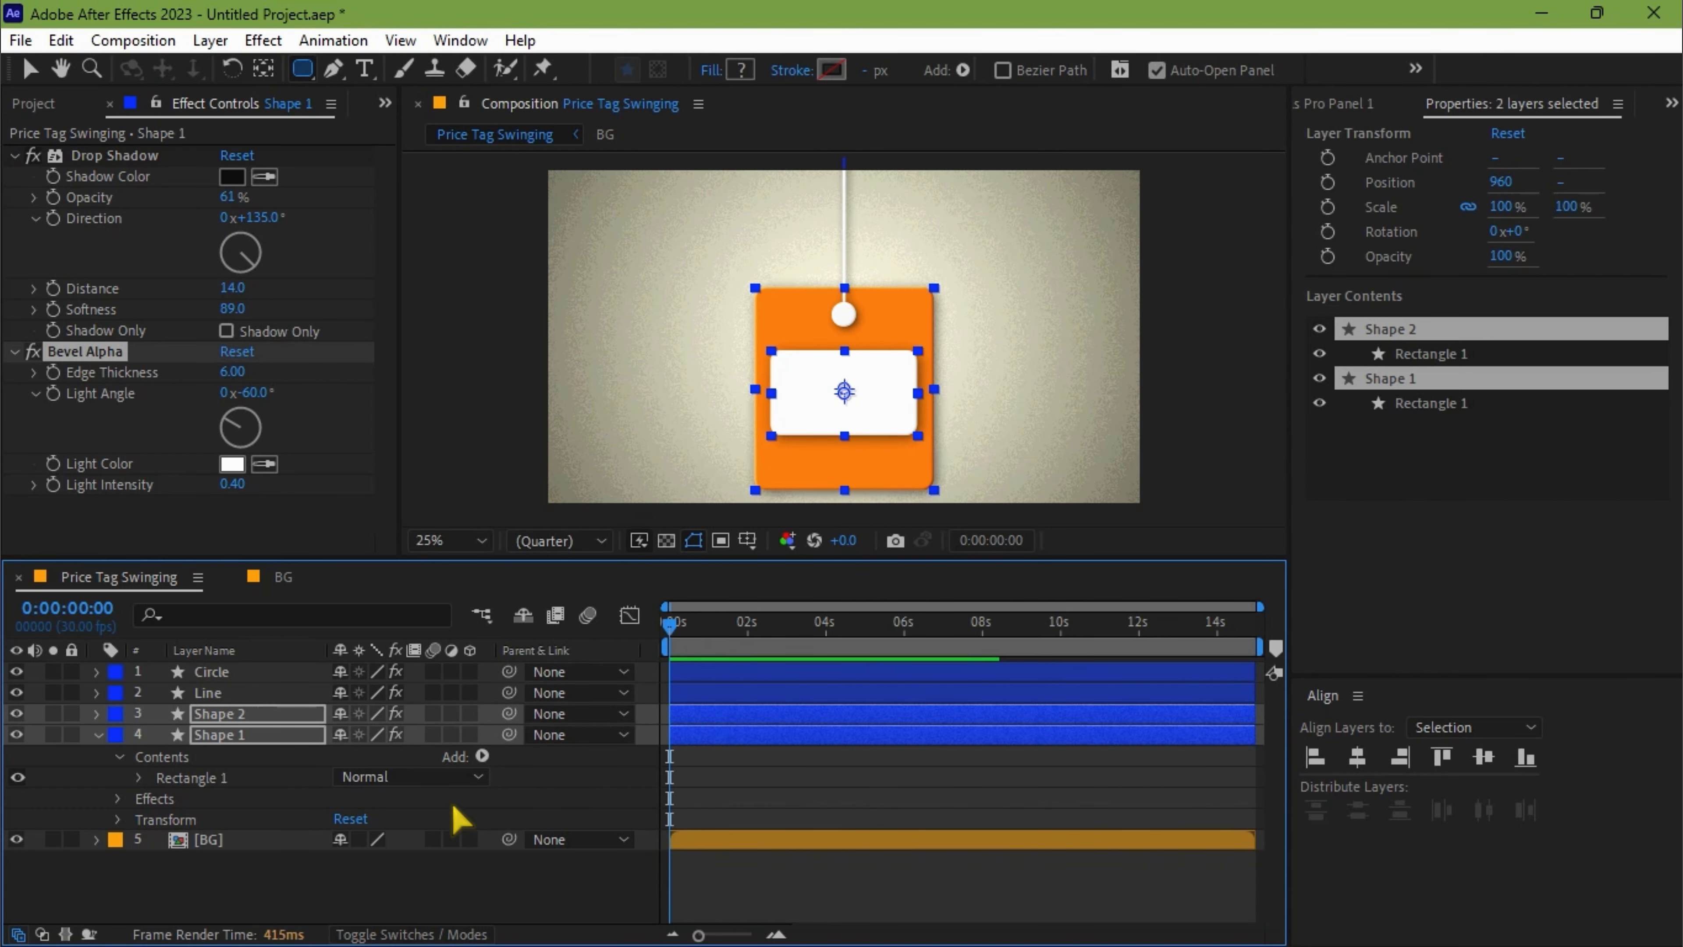
pyautogui.press('u')
pyautogui.click(390, 816)
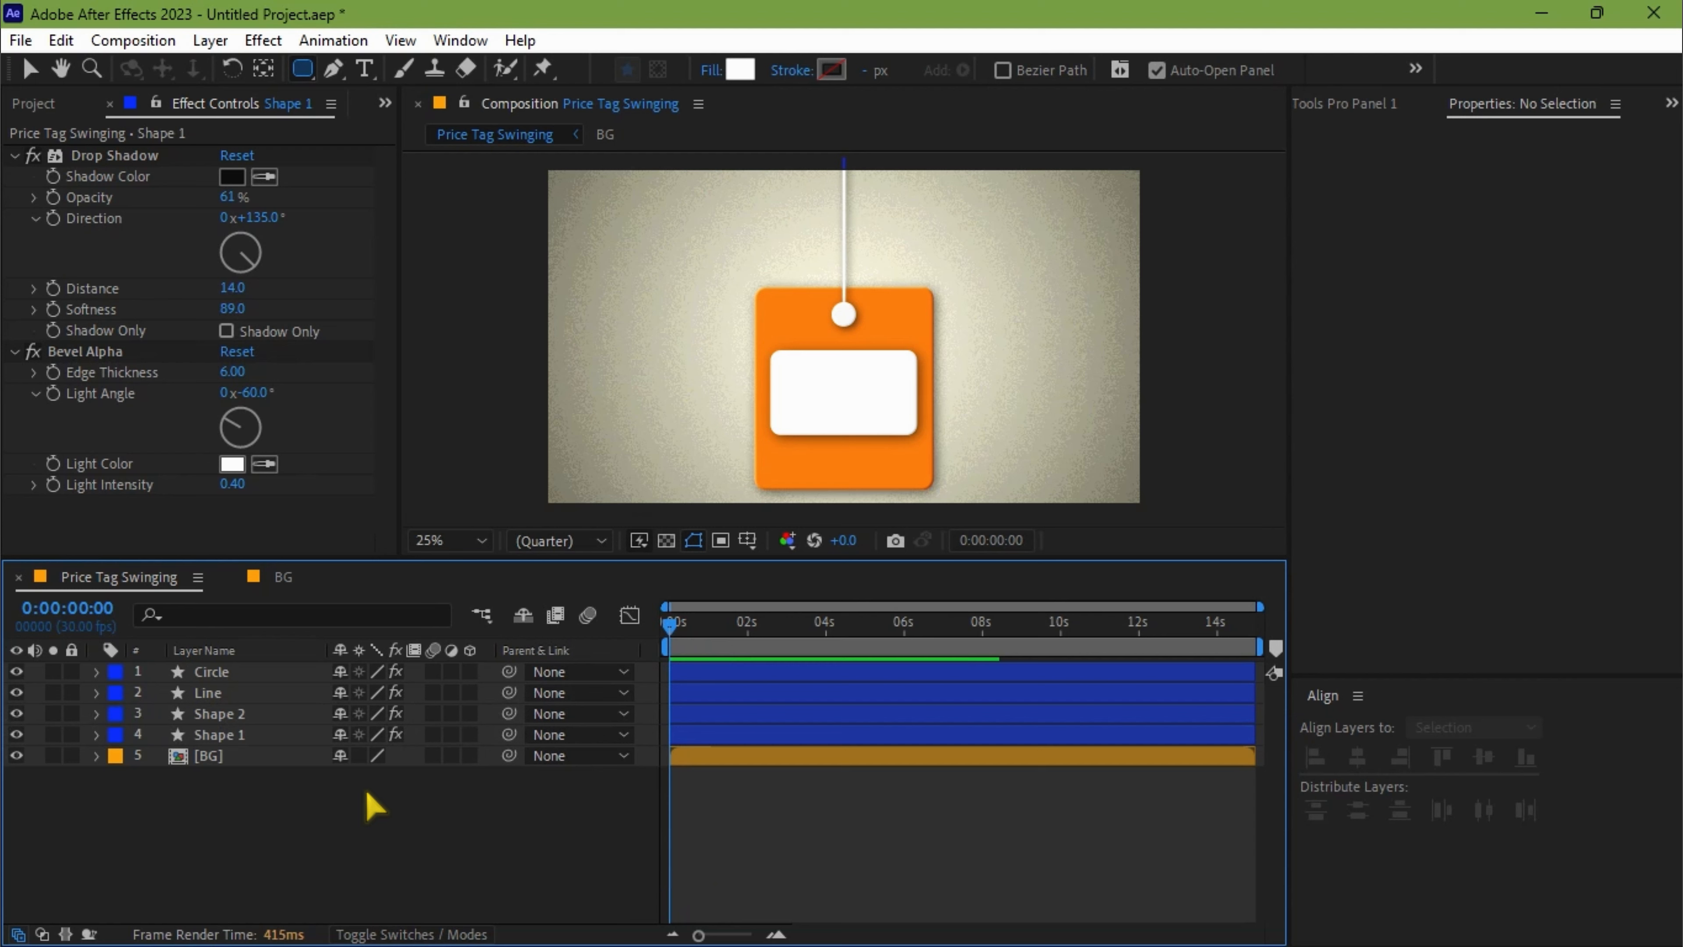
# Add a text layer reading 25 over the white rectangle.
pyautogui.click(366, 69)
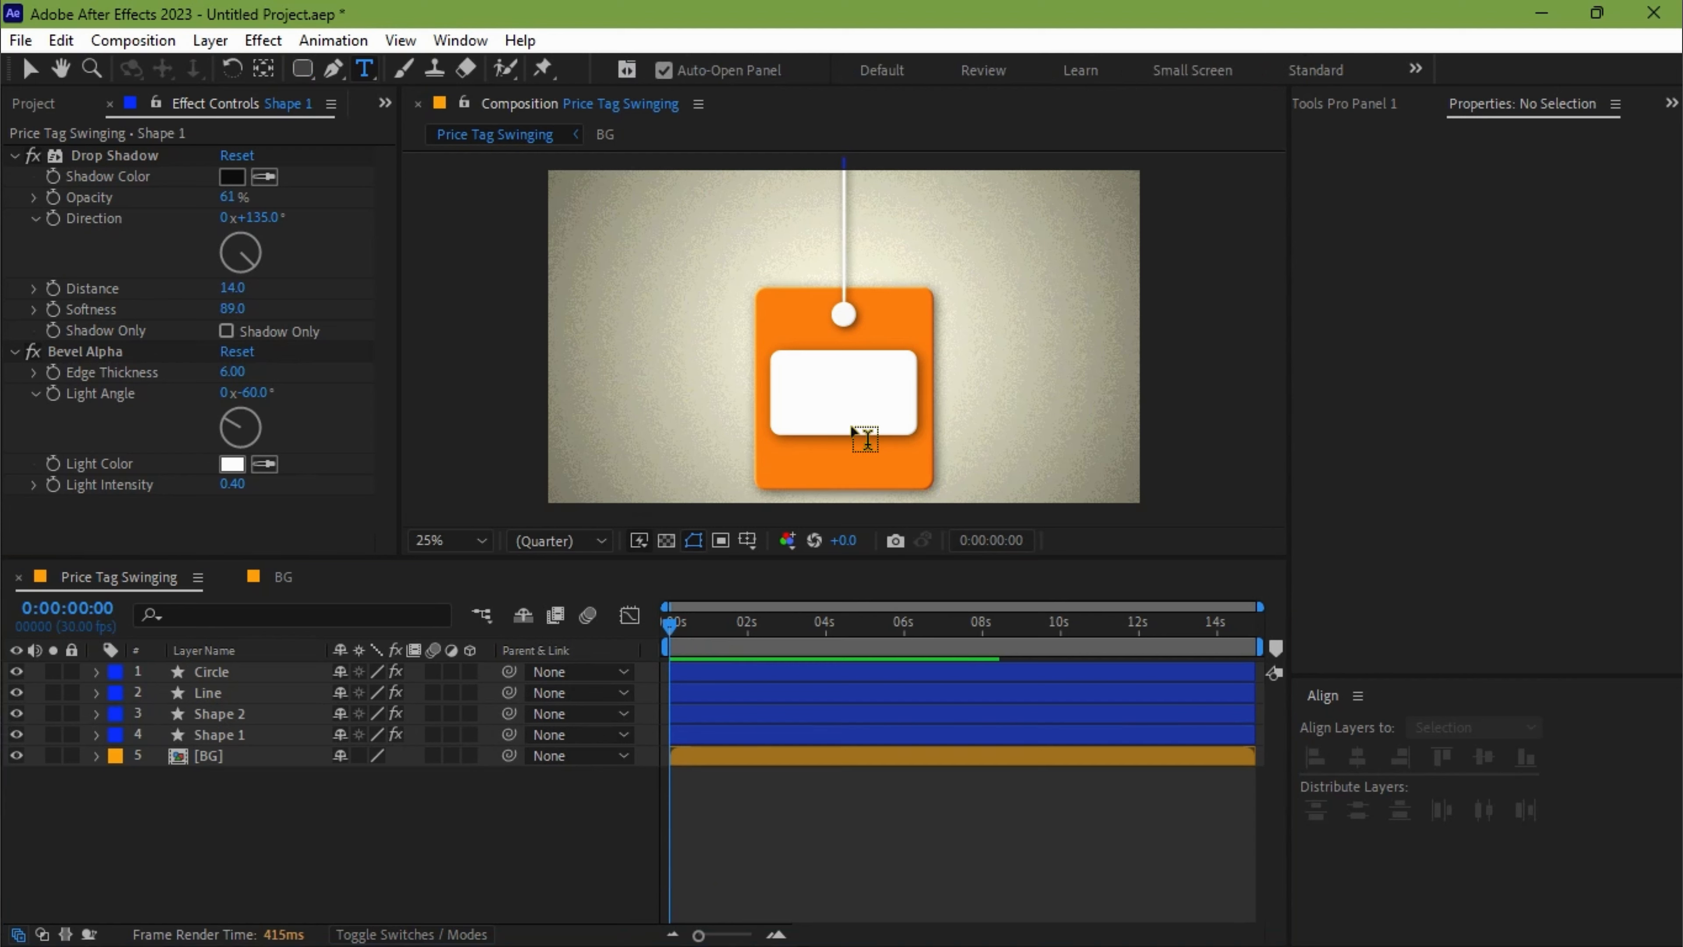
pyautogui.click(846, 396)
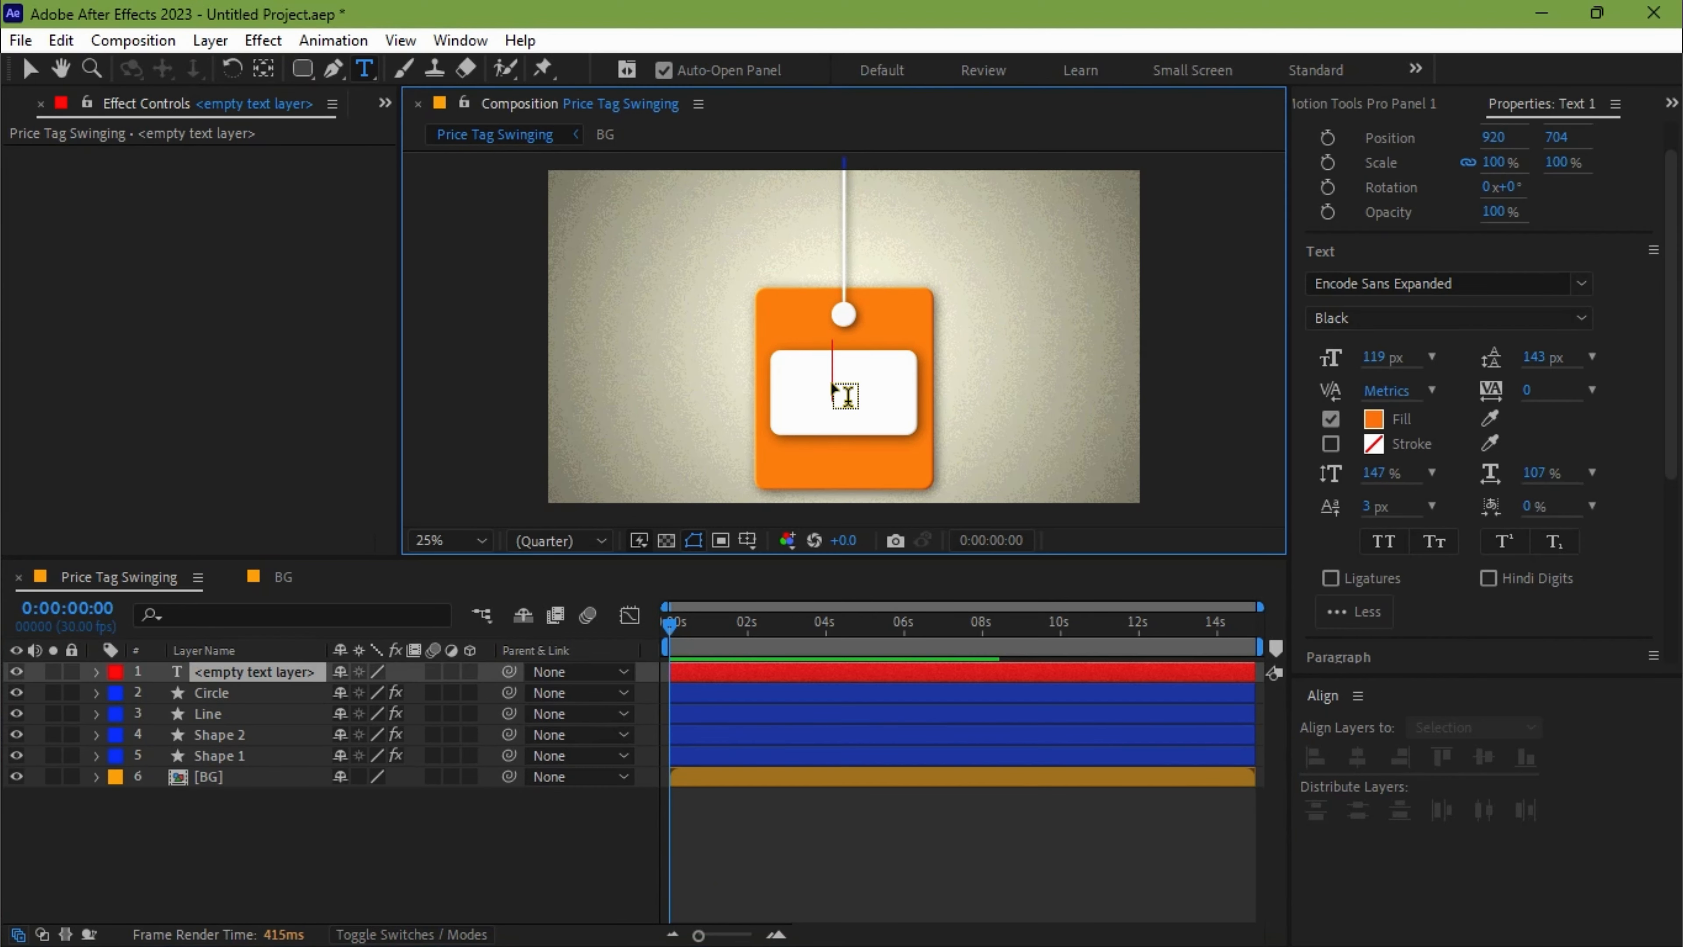
pyautogui.write('25')
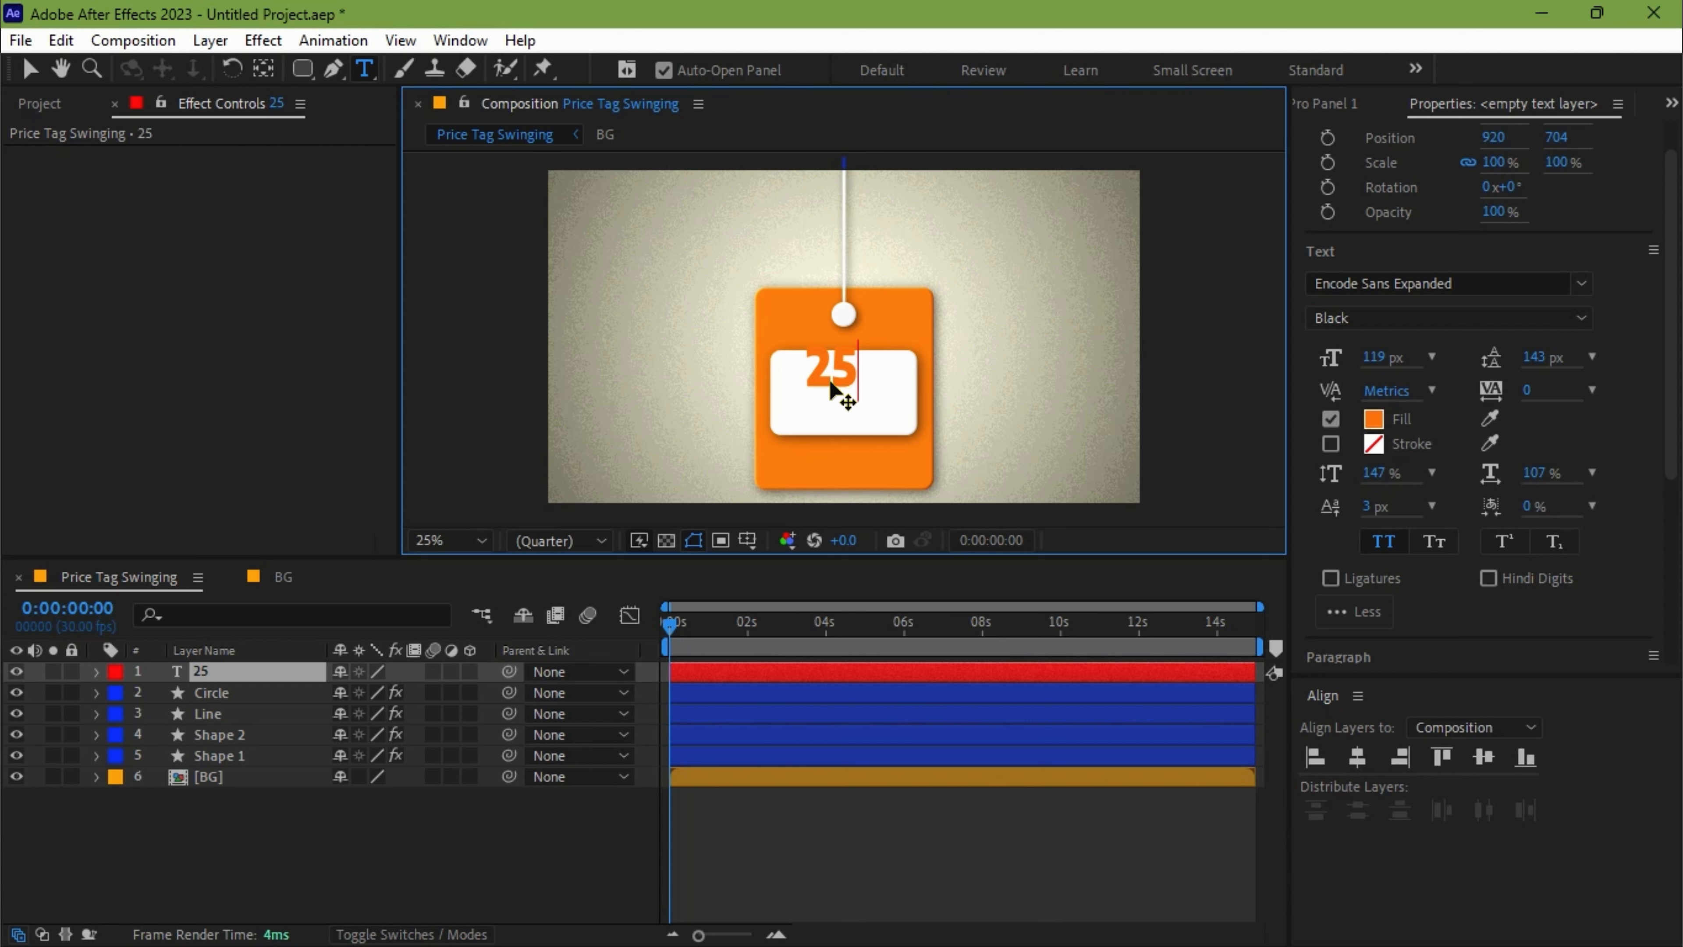
# Match the 25 text's fill color to the orange rectangle and set its font size to 140 px.
pyautogui.hotkey('ctrl', 'a')
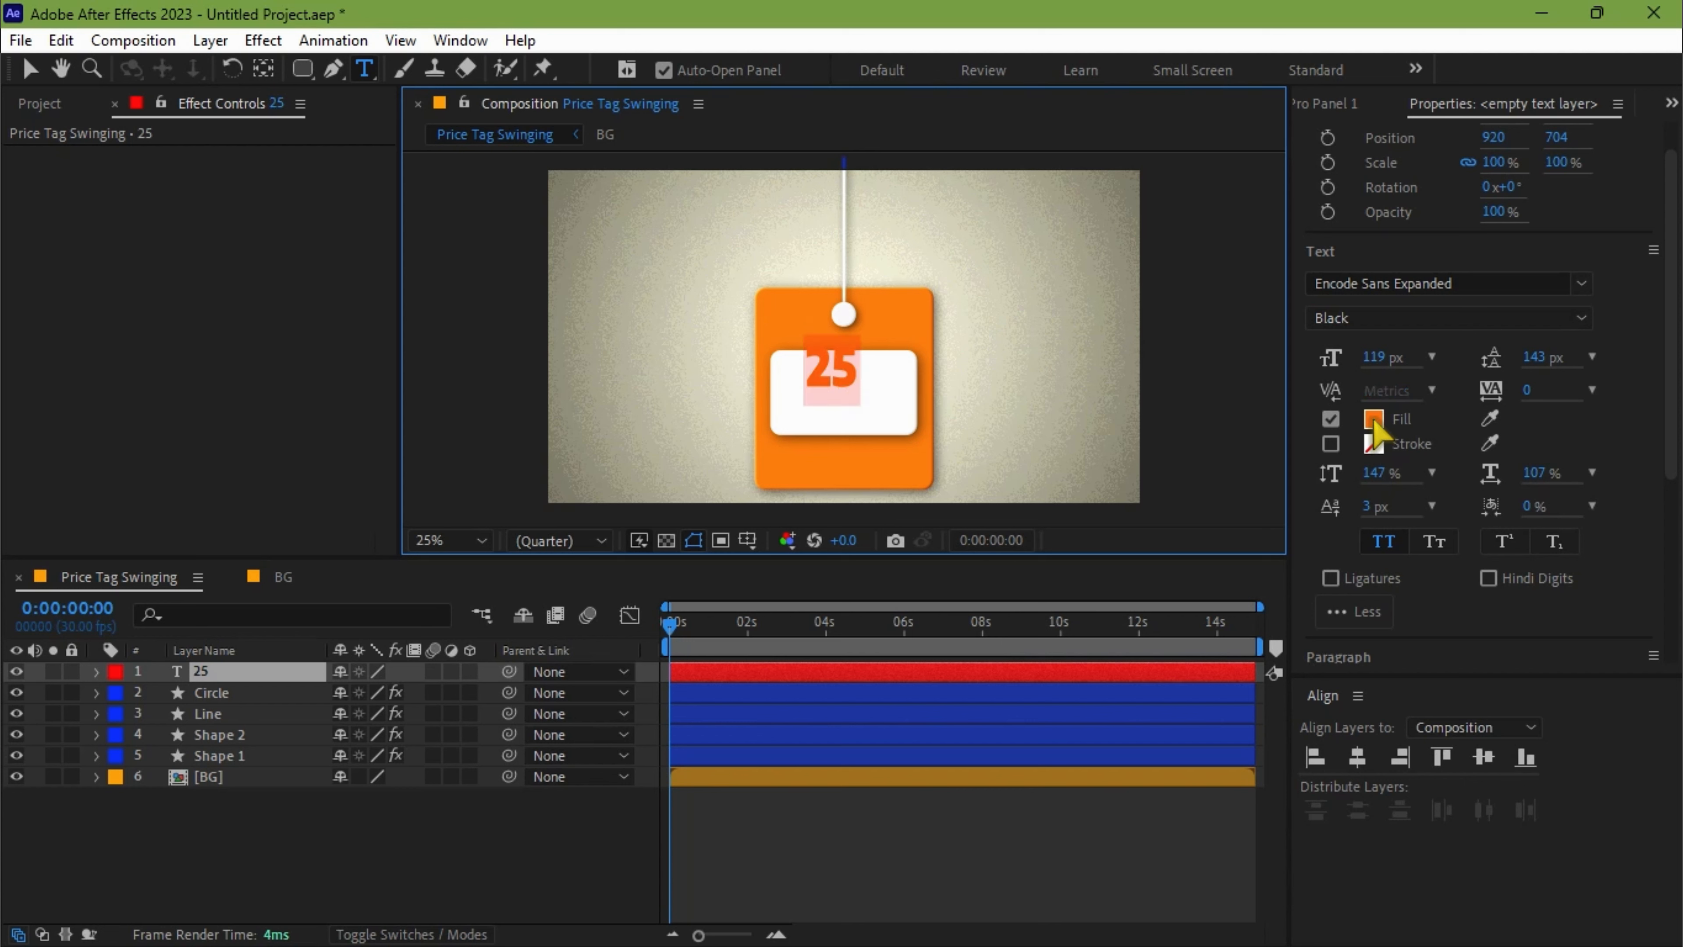
pyautogui.click(1491, 419)
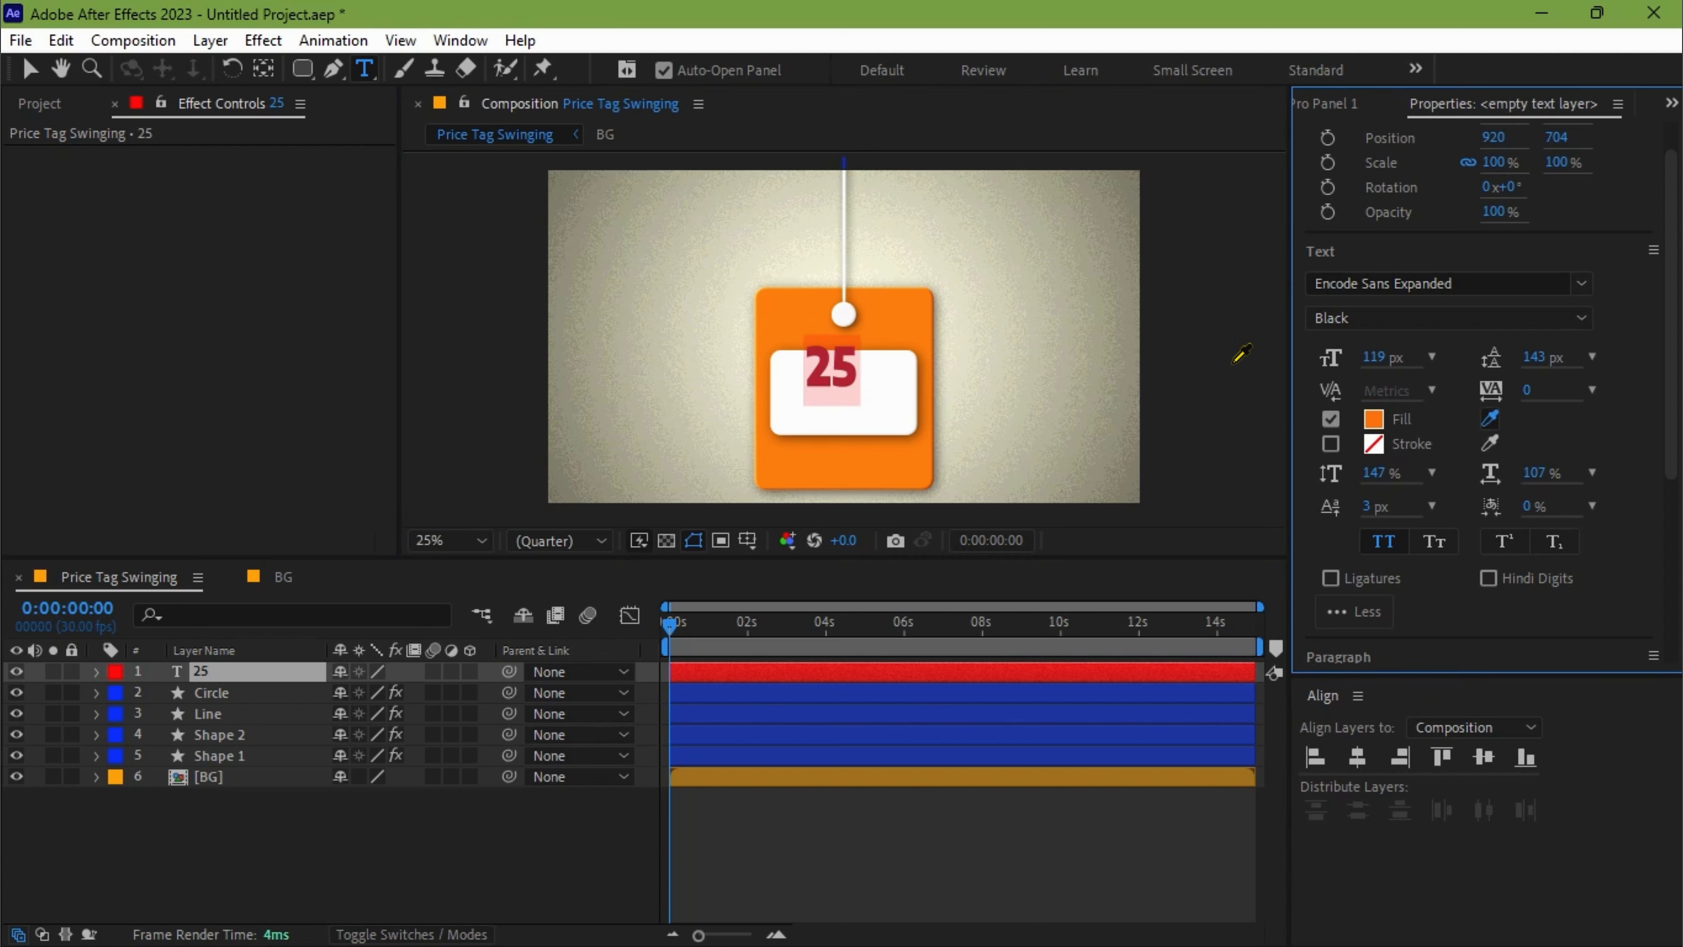
pyautogui.click(909, 309)
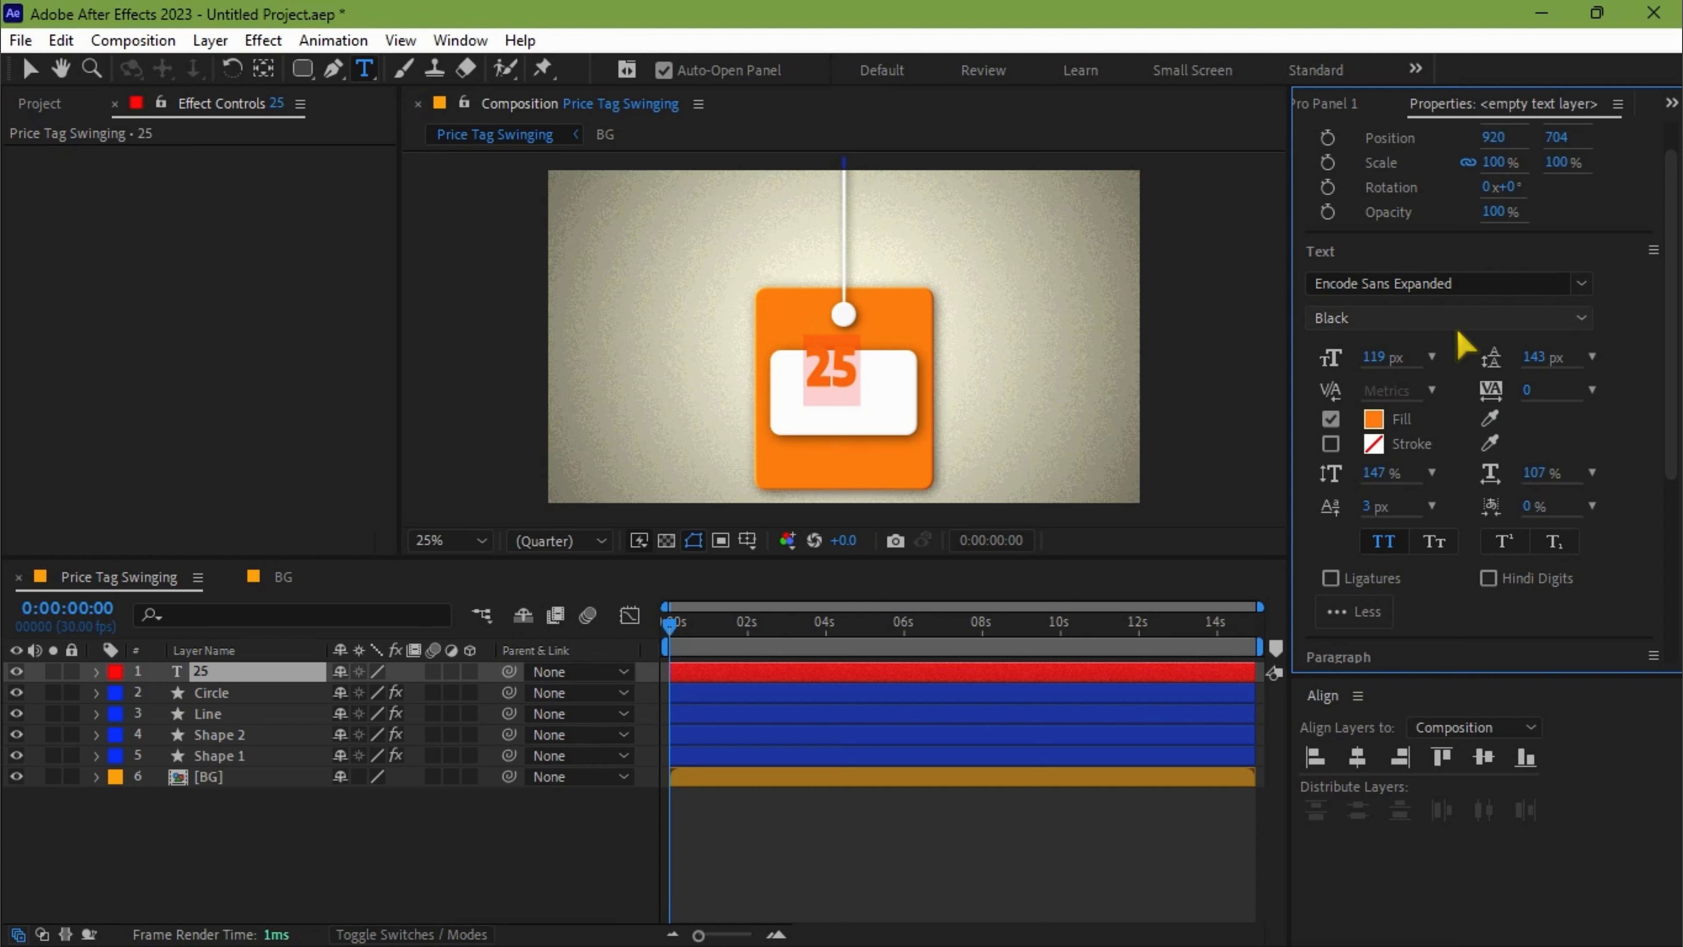
pyautogui.moveTo(1376, 356); pyautogui.dragTo(1373, 356)
pyautogui.click(1379, 358)
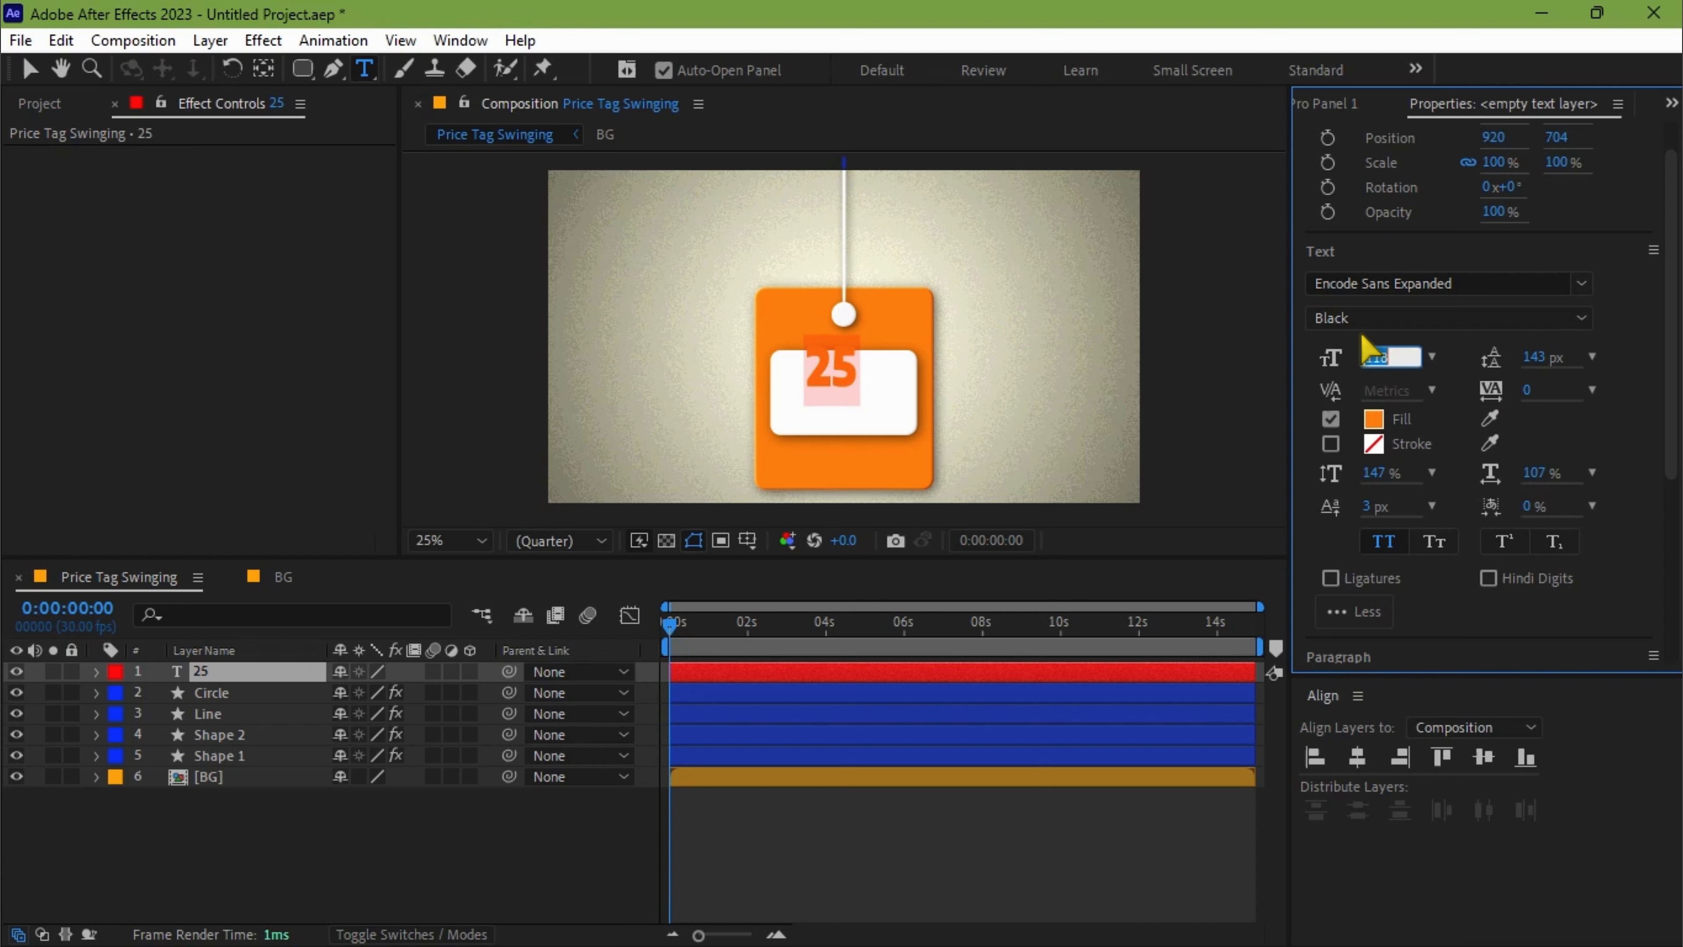
pyautogui.write('140')
pyautogui.press('Return')
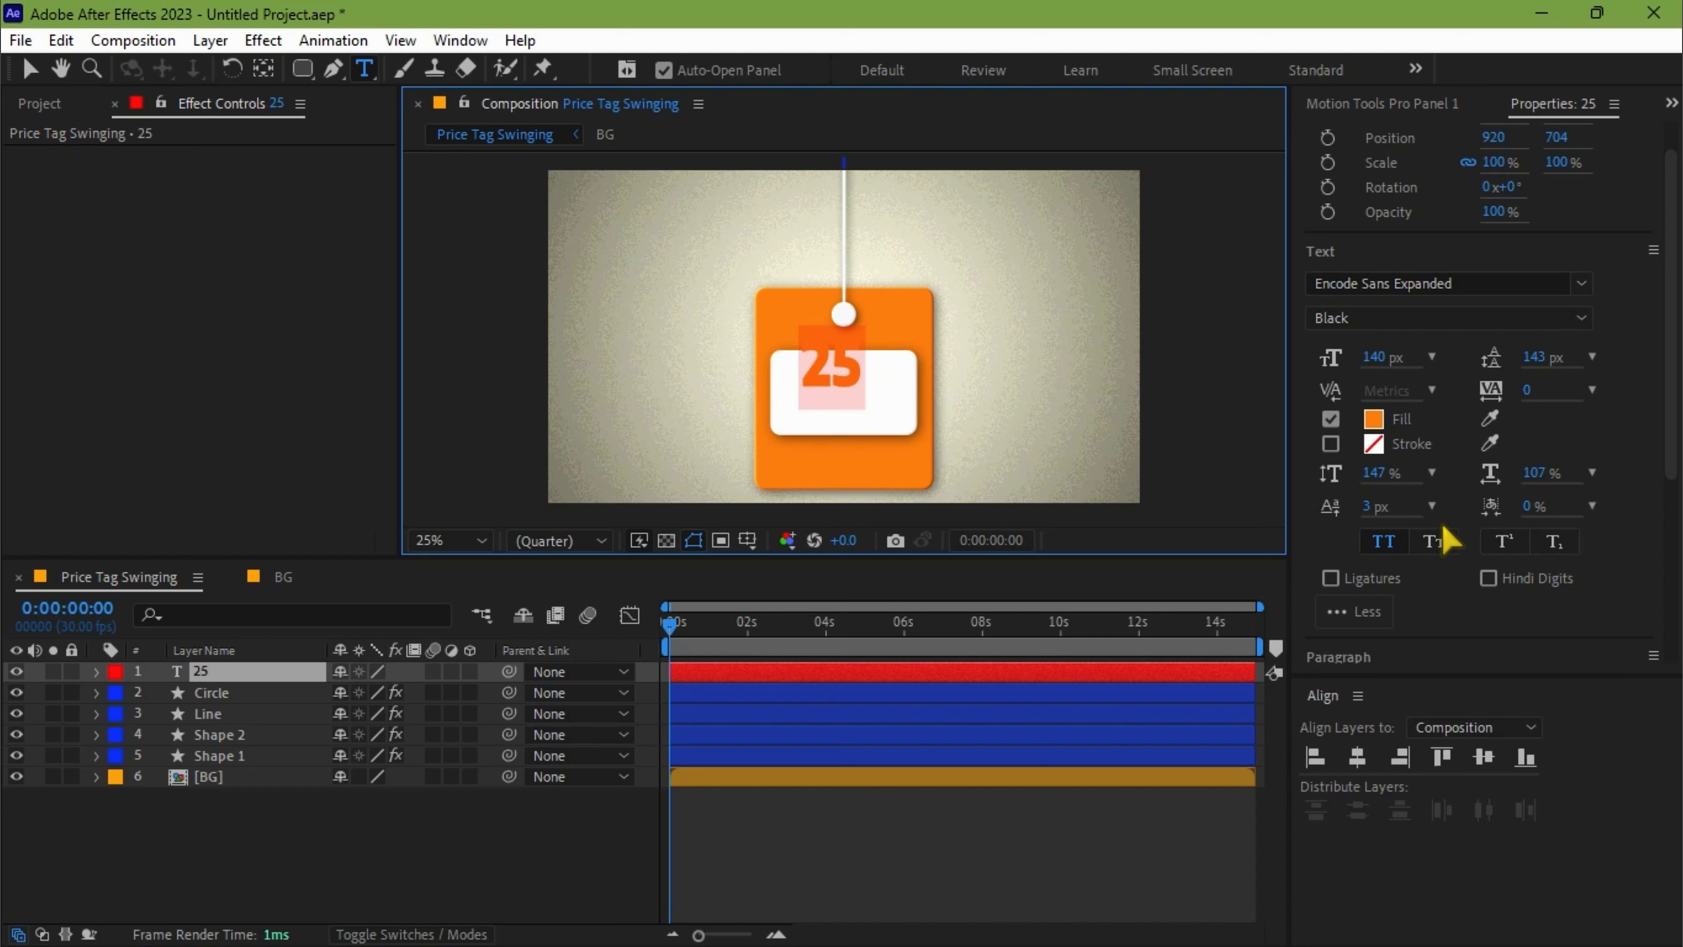
# Center the 25 text in the composition and shift it down onto the white rectangle, to a vertical position of 779.1.
pyautogui.click(1357, 756)
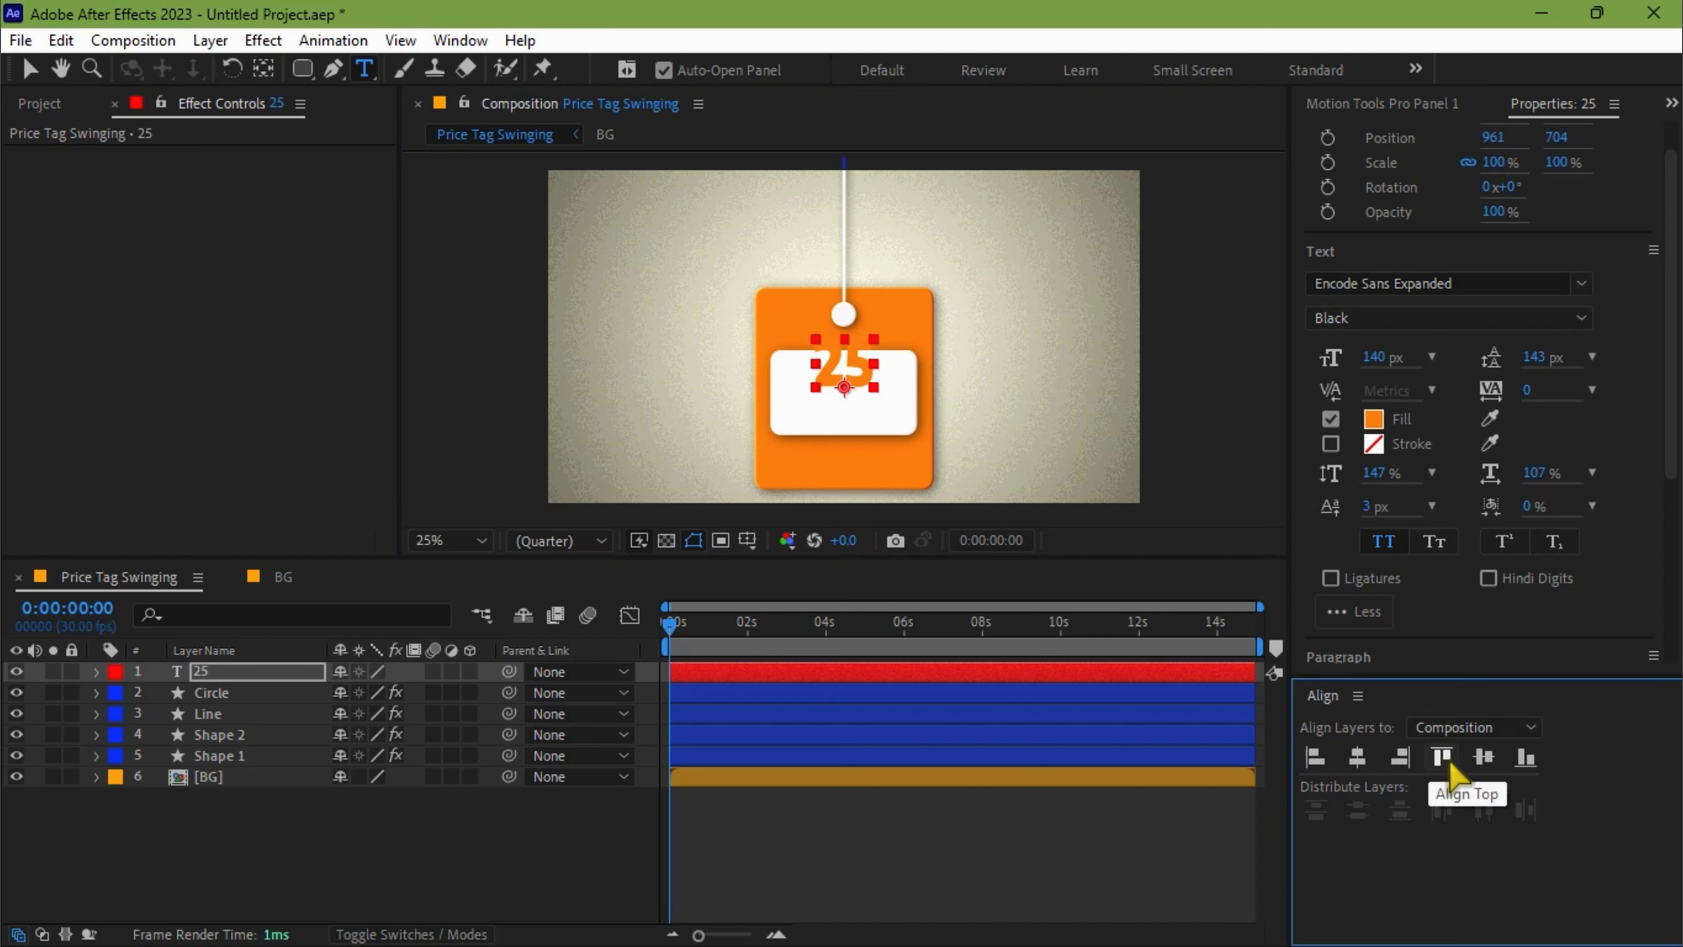
pyautogui.click(1485, 762)
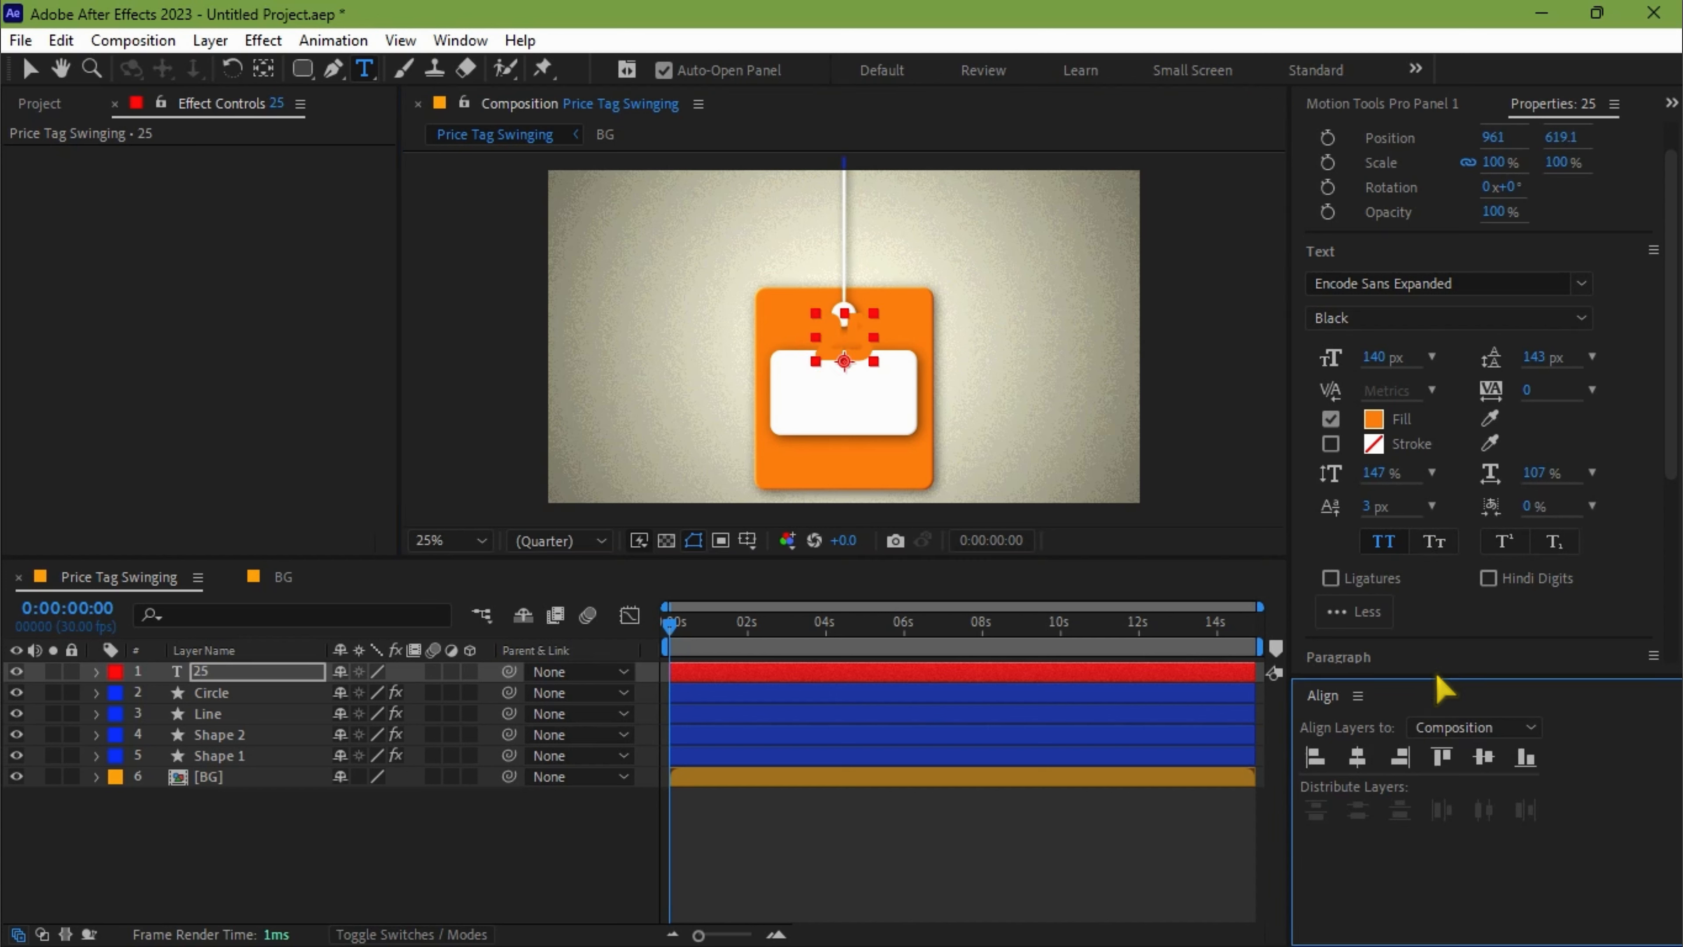
pyautogui.hotkey('shift', 'Down')
pyautogui.hotkey('shift', 'Down')
pyautogui.hotkey('shift', 'Down')
pyautogui.hotkey('shift', 'Down')
pyautogui.hotkey('shift', 'Down')
pyautogui.hotkey('shift', 'Down')
pyautogui.hotkey('shift', 'Down')
pyautogui.hotkey('shift', 'Down')
pyautogui.hotkey('shift', 'Down')
pyautogui.hotkey('shift', 'Down')
pyautogui.hotkey('shift', 'Down')
pyautogui.hotkey('shift', 'Down')
pyautogui.hotkey('shift', 'Down')
pyautogui.hotkey('shift', 'Down')
pyautogui.hotkey('shift', 'Down')
pyautogui.hotkey('shift', 'Down')
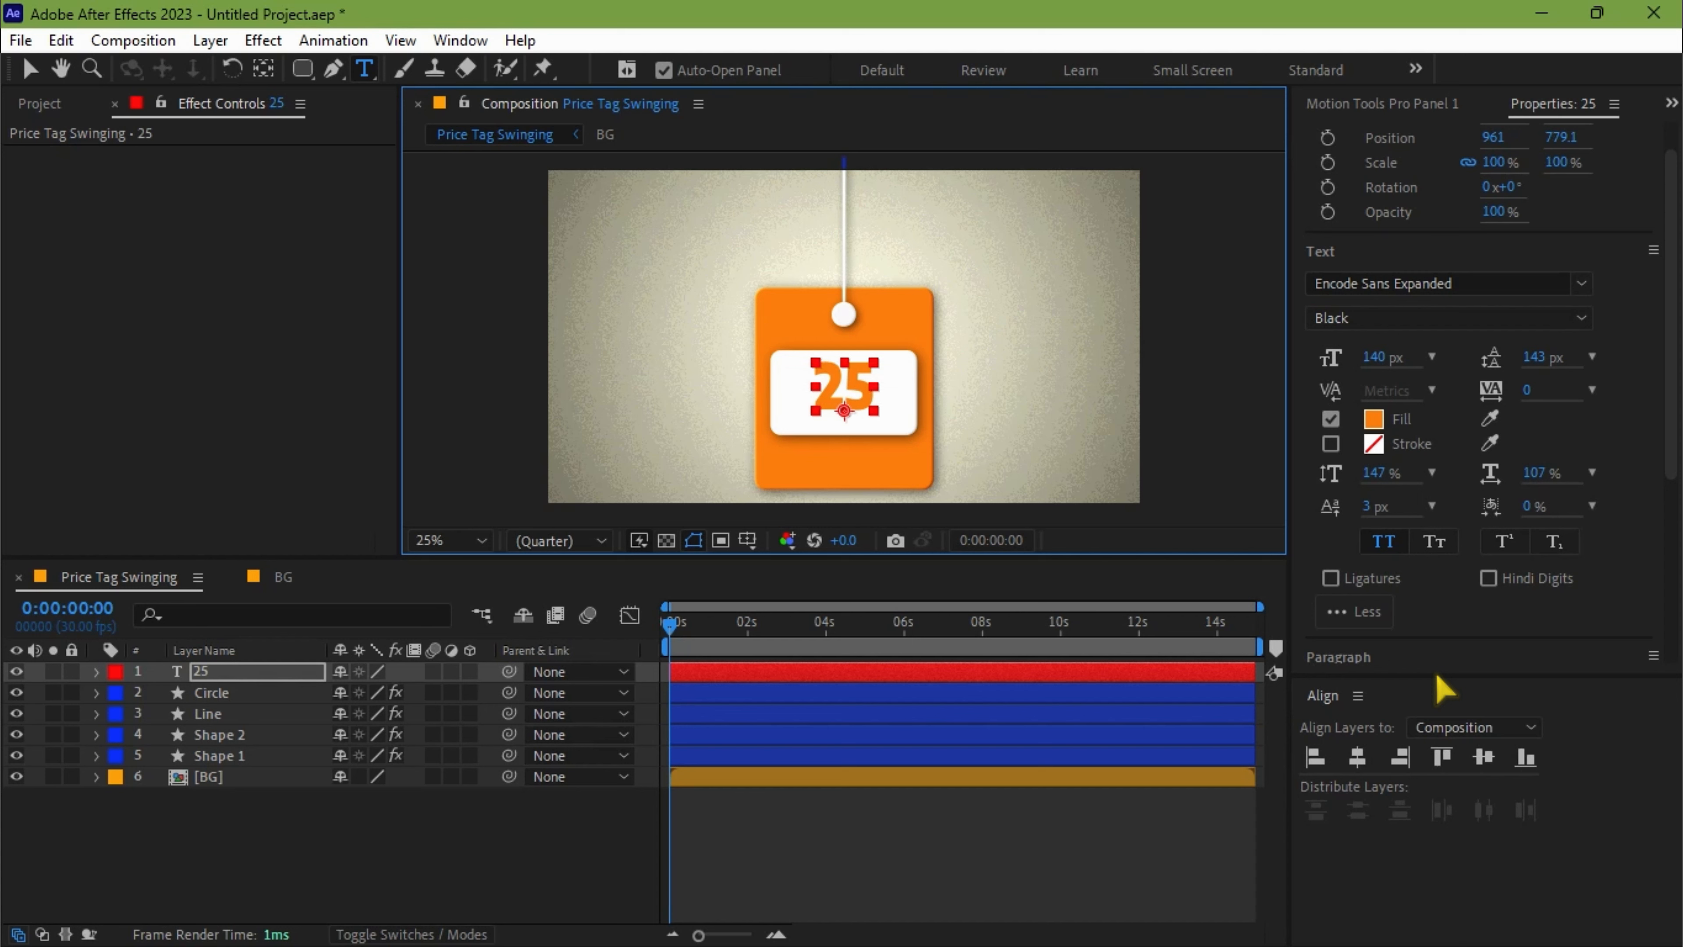